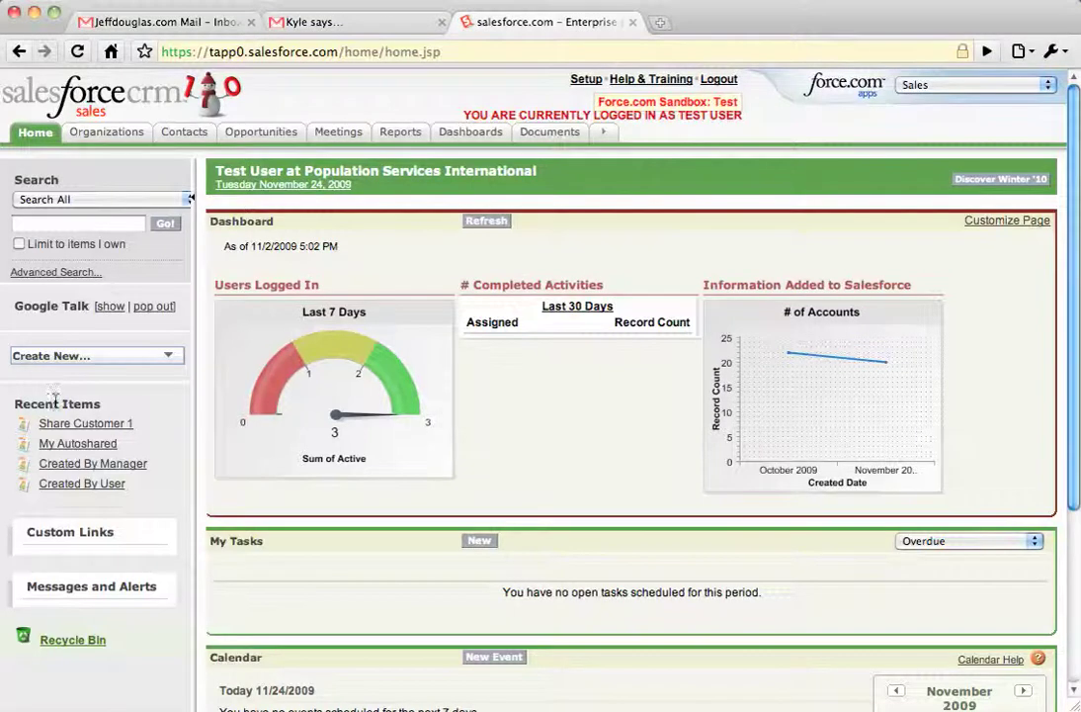
Step: Create and save a new contact with first name "My" and last name "Test Contact 1"
left_click(179, 135)
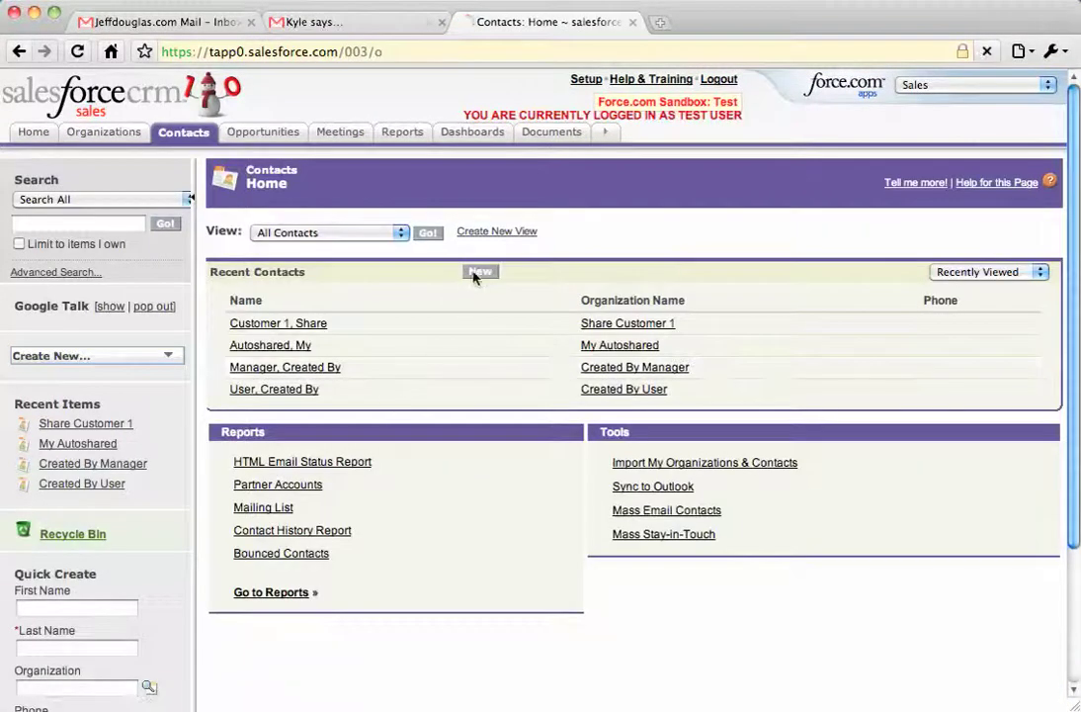
left_click(479, 272)
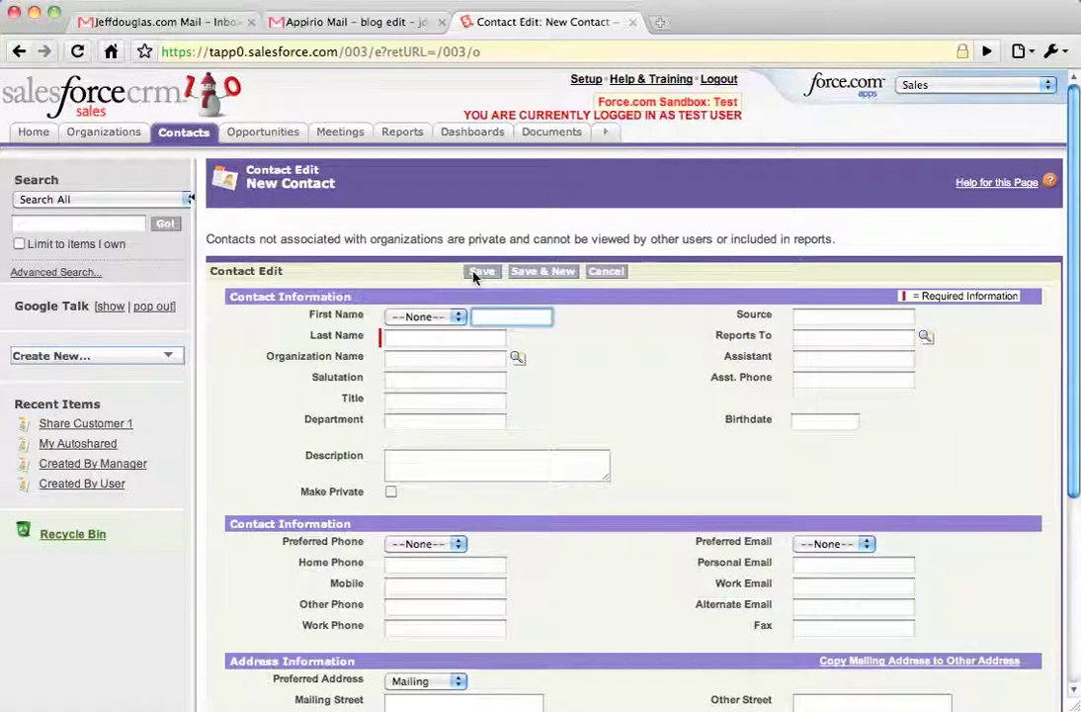
type("My")
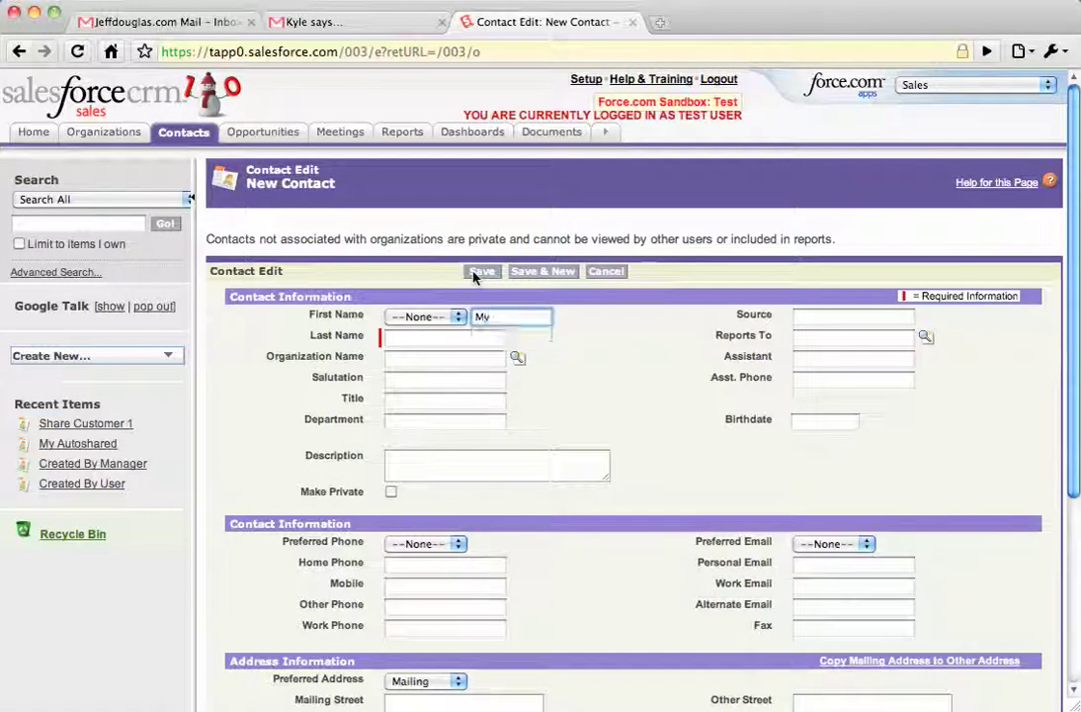
key("Tab")
type("Test Co")
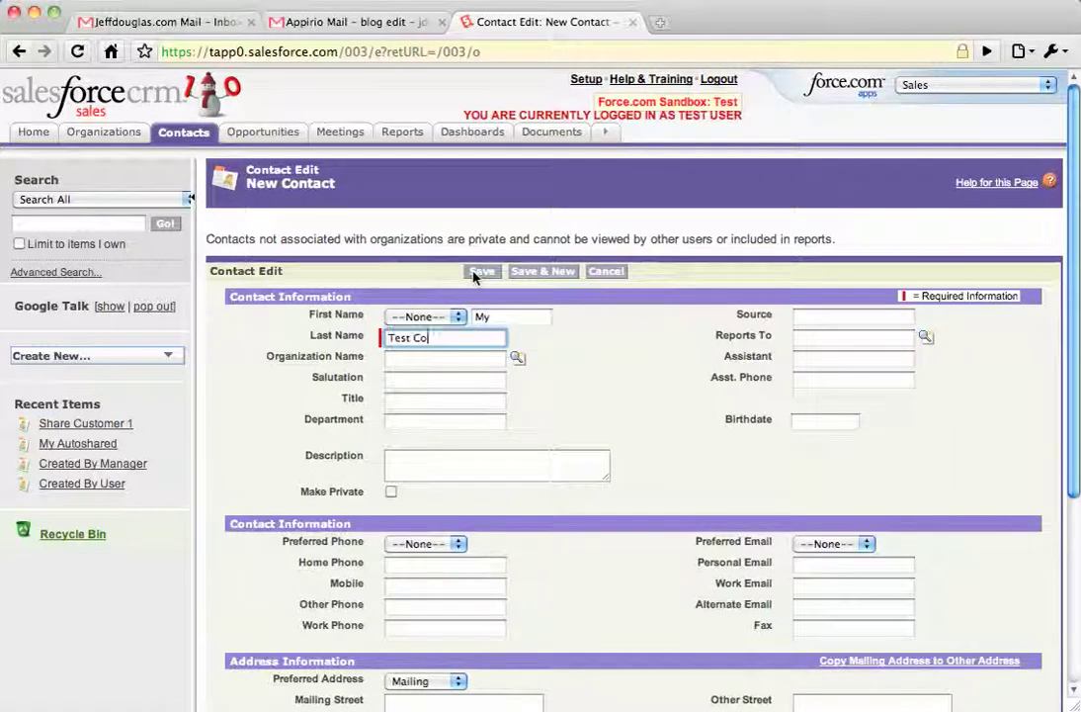
type("ntact 1")
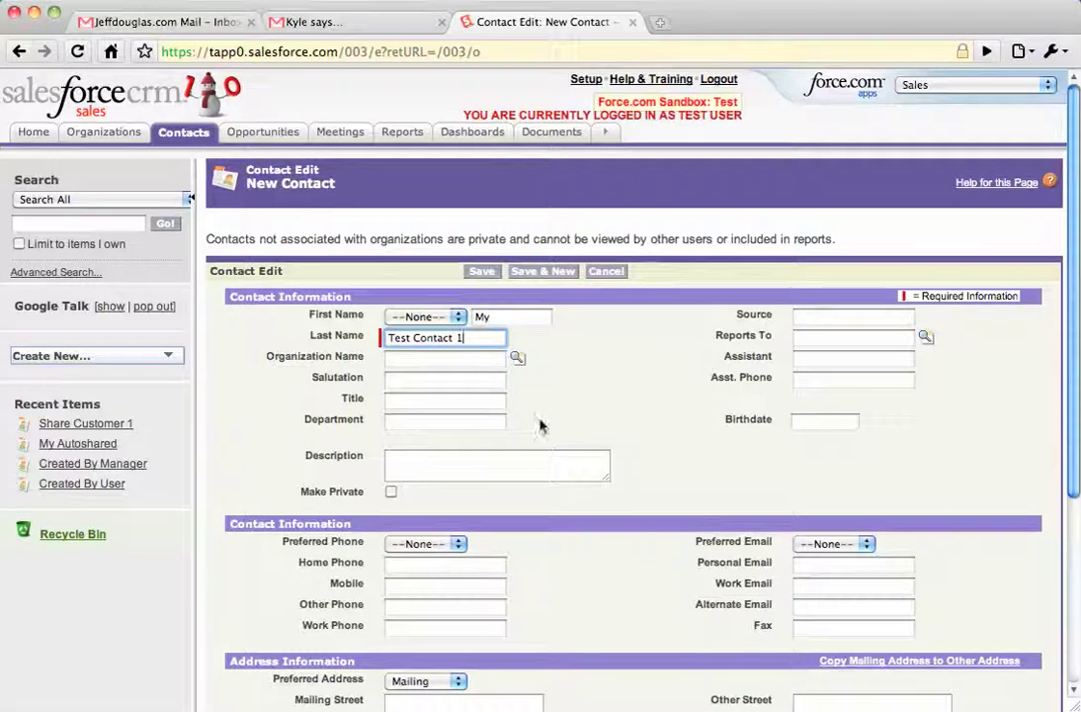
left_click(594, 415)
left_click(483, 272)
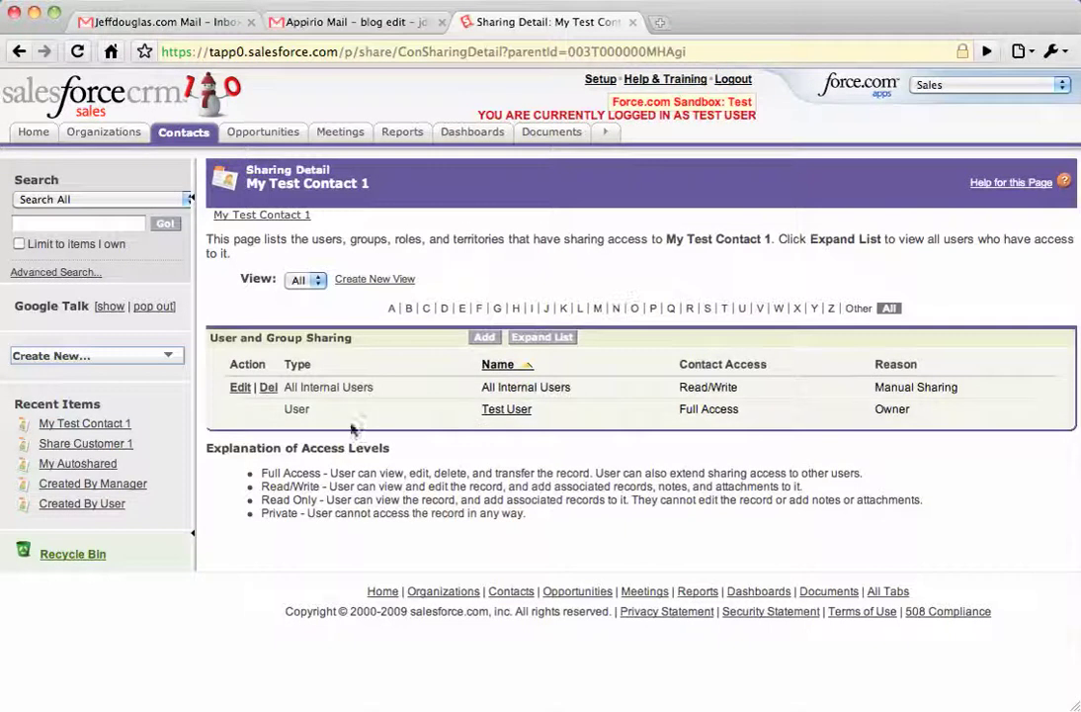
Step: Review the contact's sharing entry for All Internal Users, and try marking the contact record as private
left_click_drag(284, 392, 391, 391)
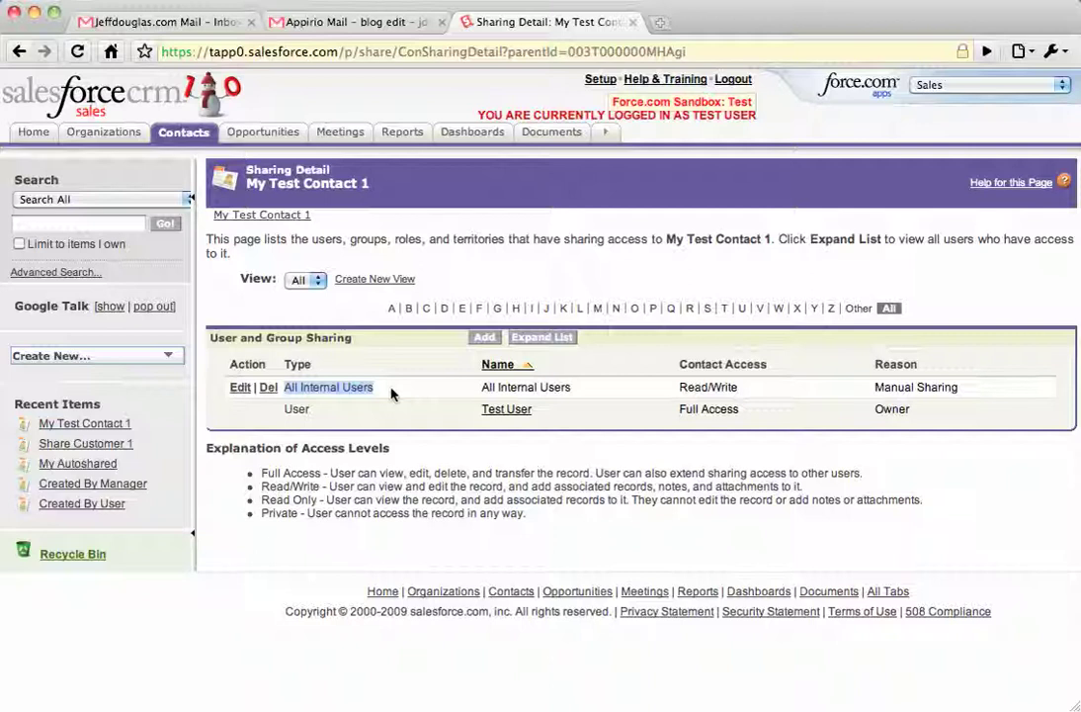
left_click(284, 217)
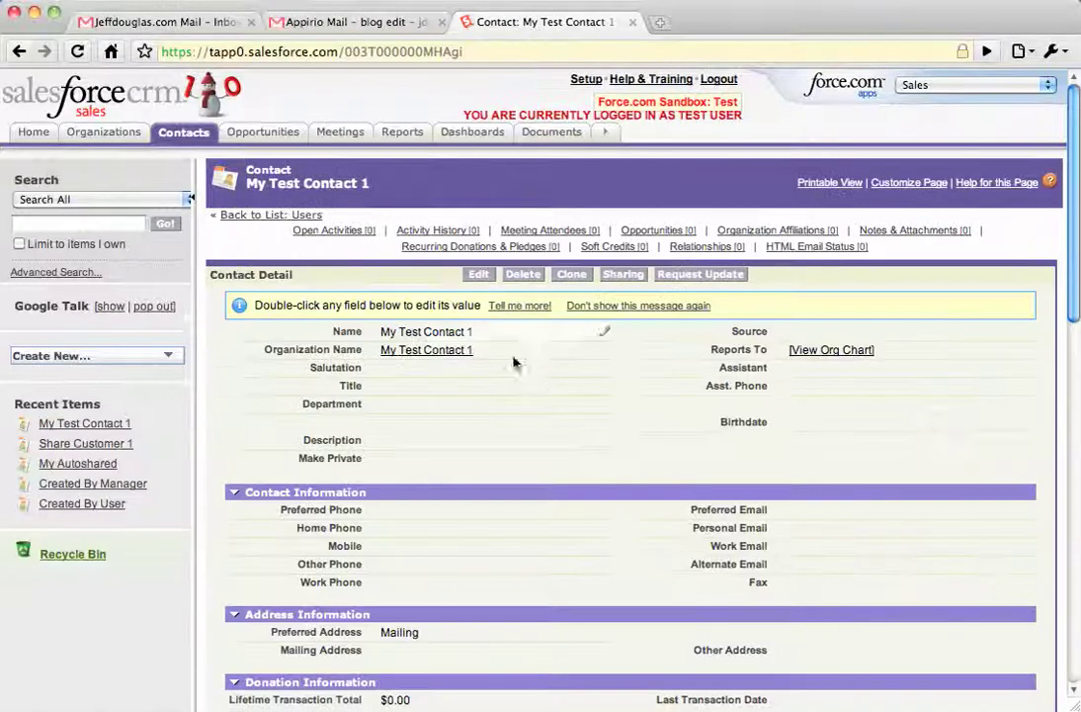
double_click(387, 466)
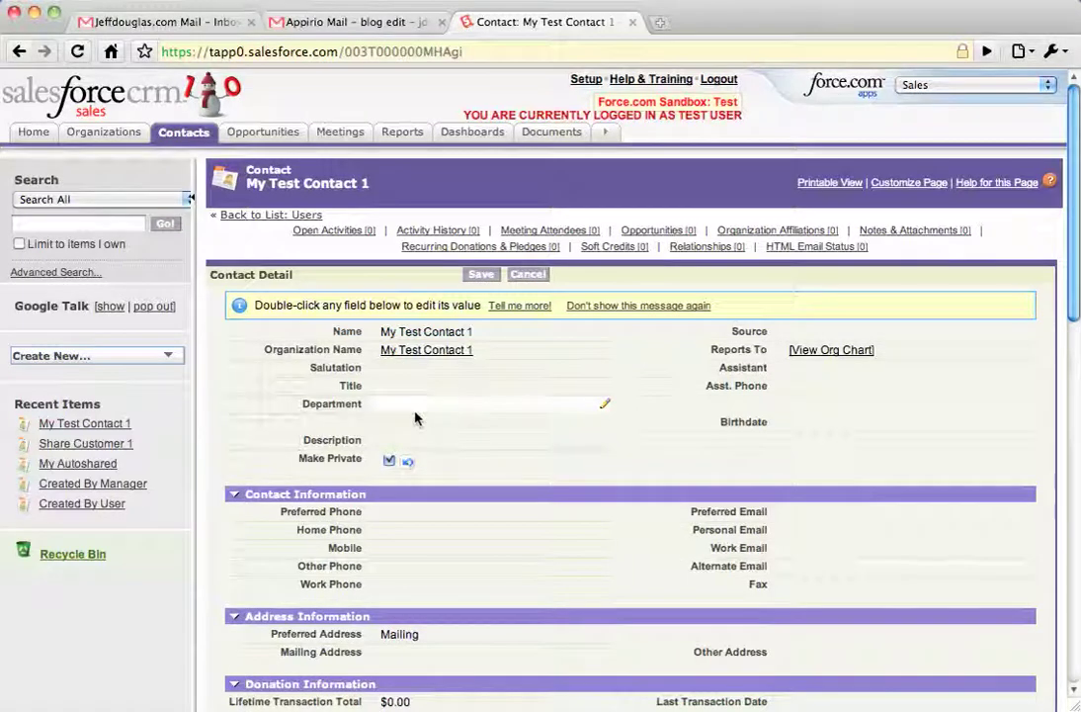
left_click(657, 183)
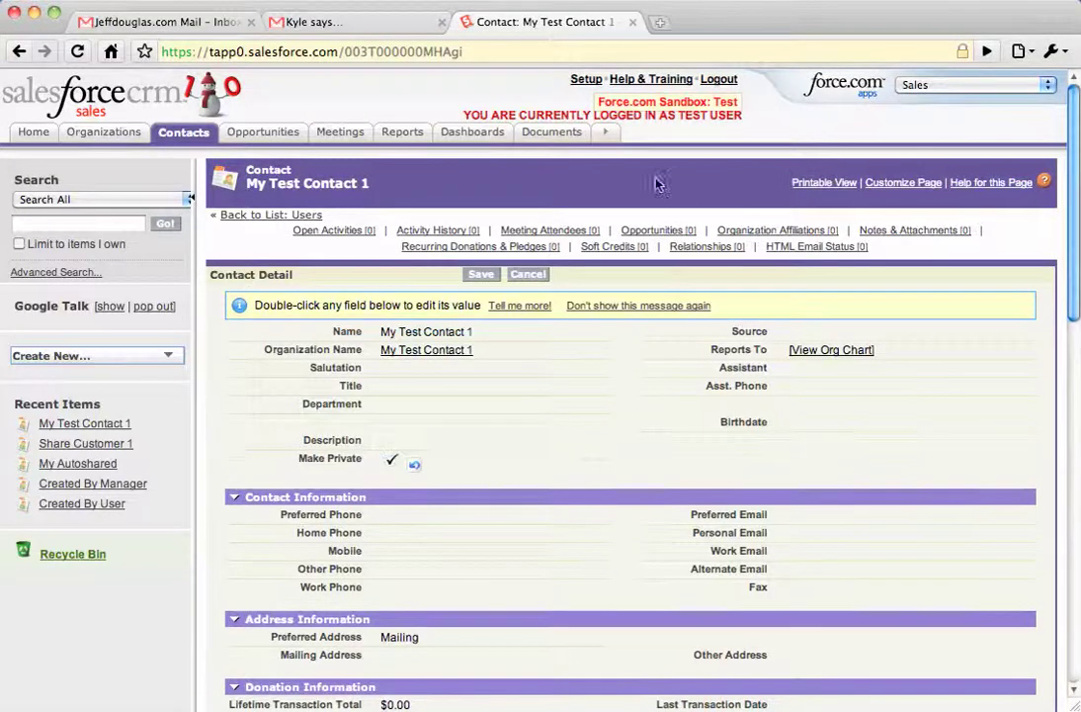
Step: Log in as Test User 2, search contacts for "test contact" and open My Test Contact 1
left_click(718, 80)
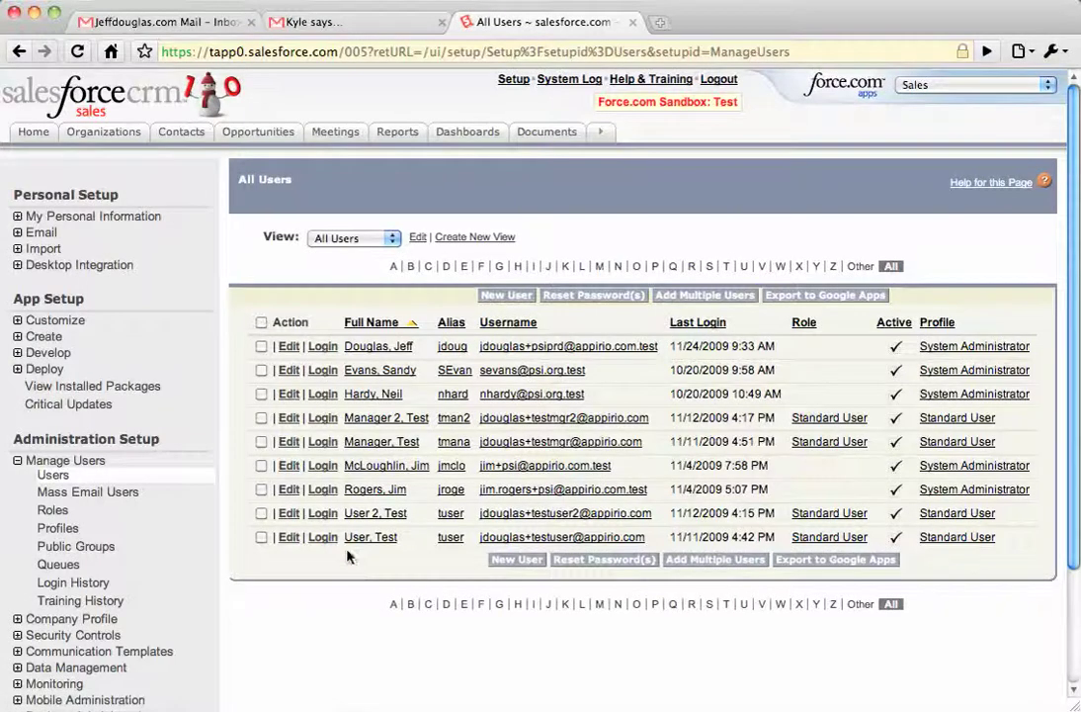
left_click(324, 513)
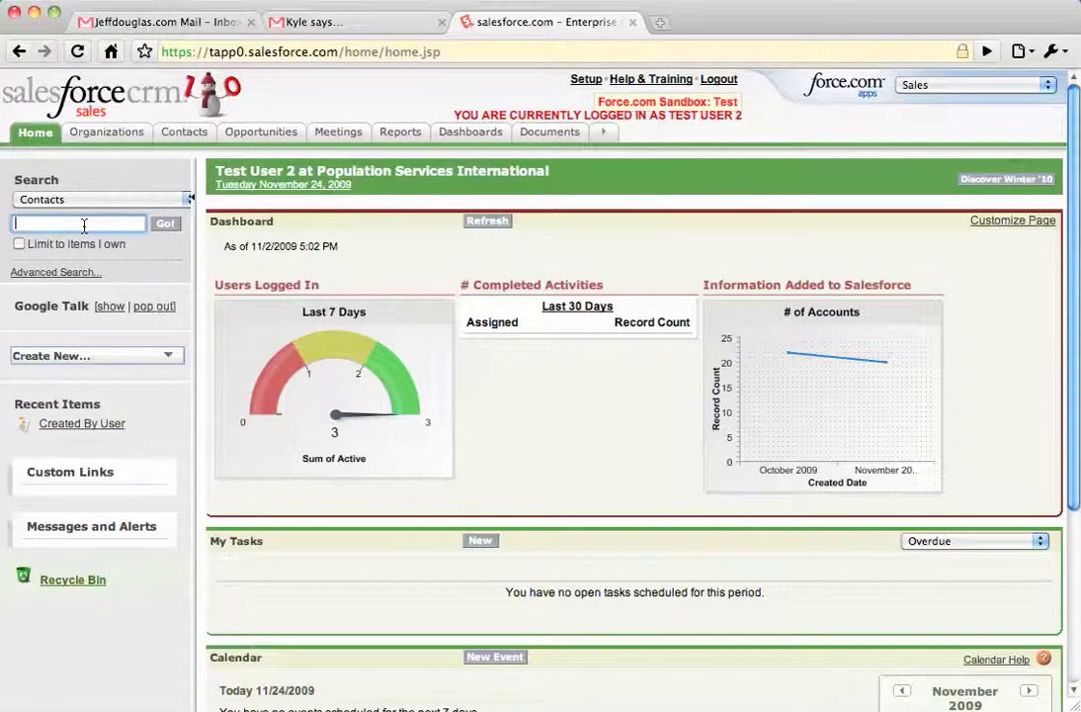
left_click(84, 223)
type("test contact")
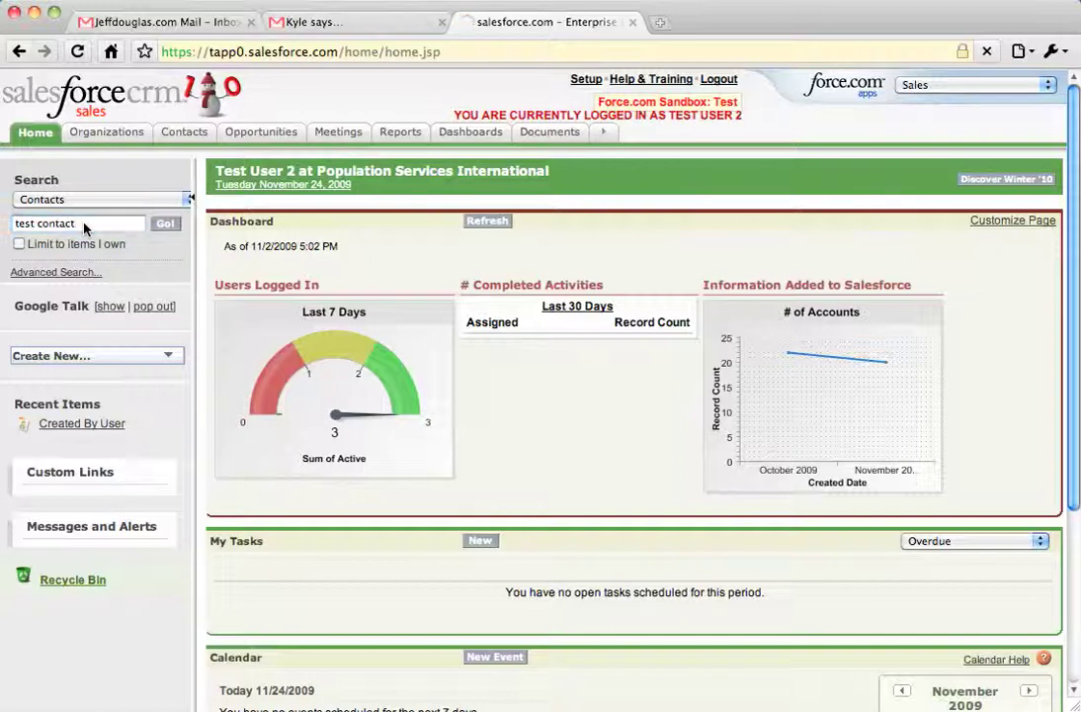
key("Return")
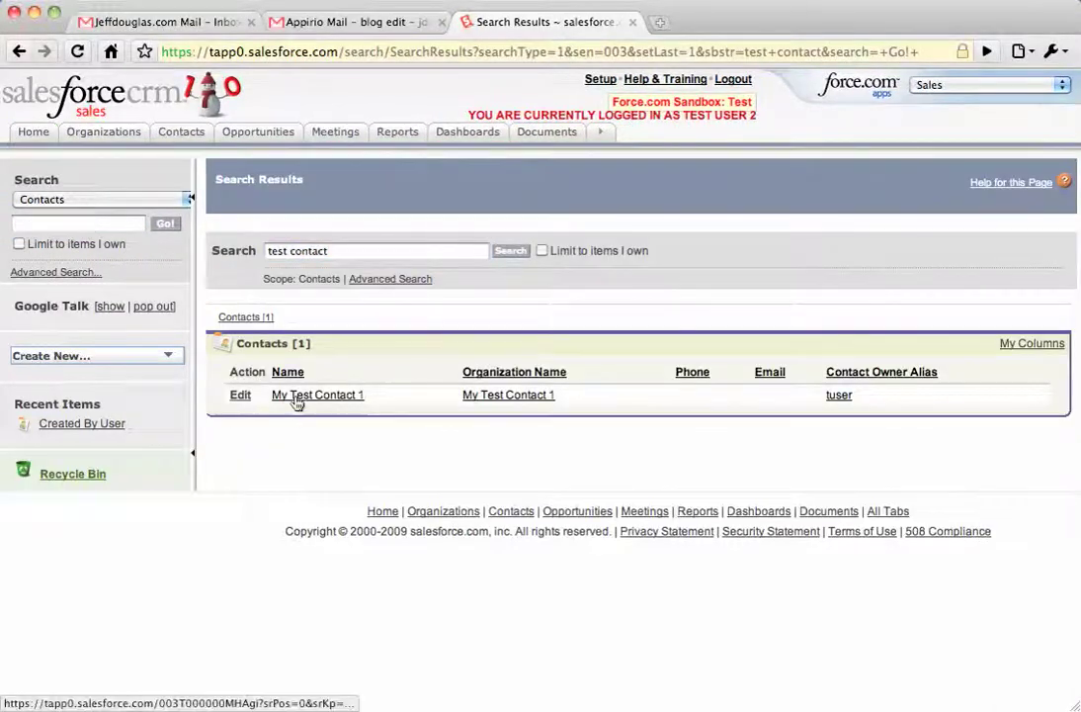
left_click(296, 399)
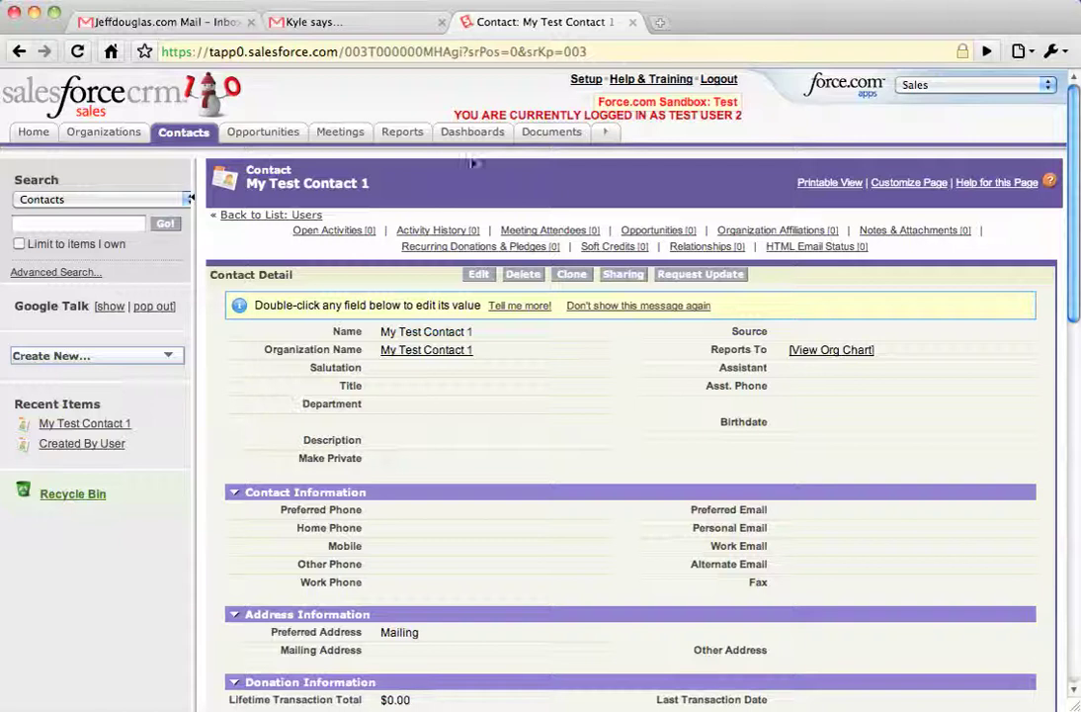
Step: Copy the contact record's web address up to the record ID, leaving out the search parameters
left_click(417, 51)
left_click_drag(399, 51, 461, 52)
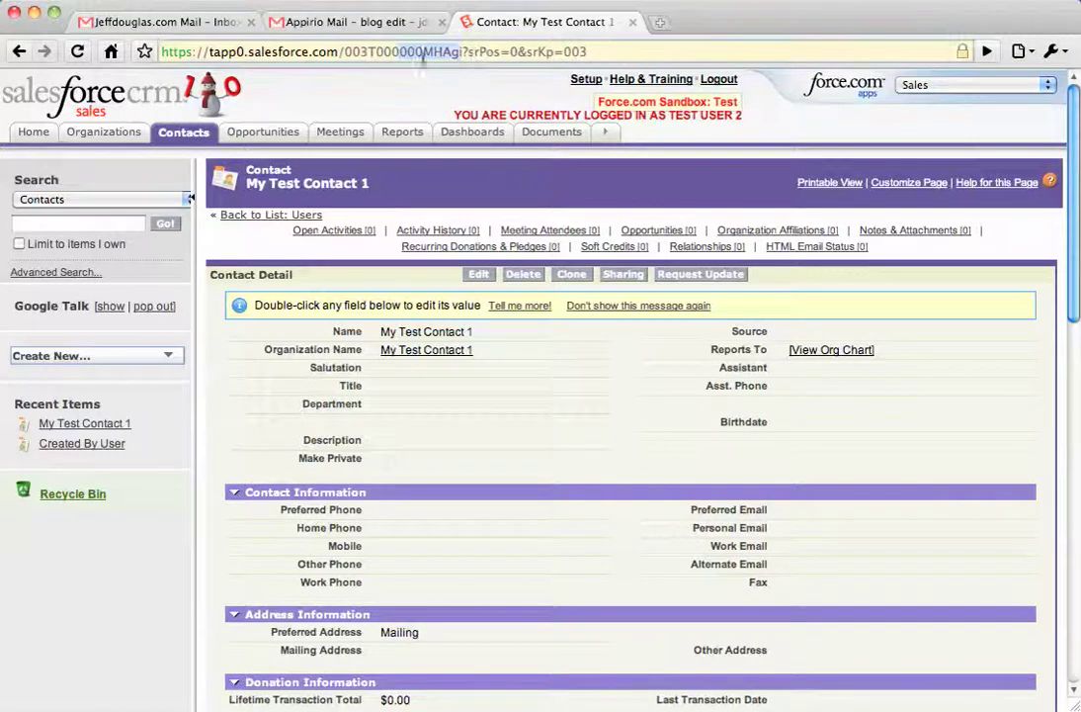
left_click(475, 55)
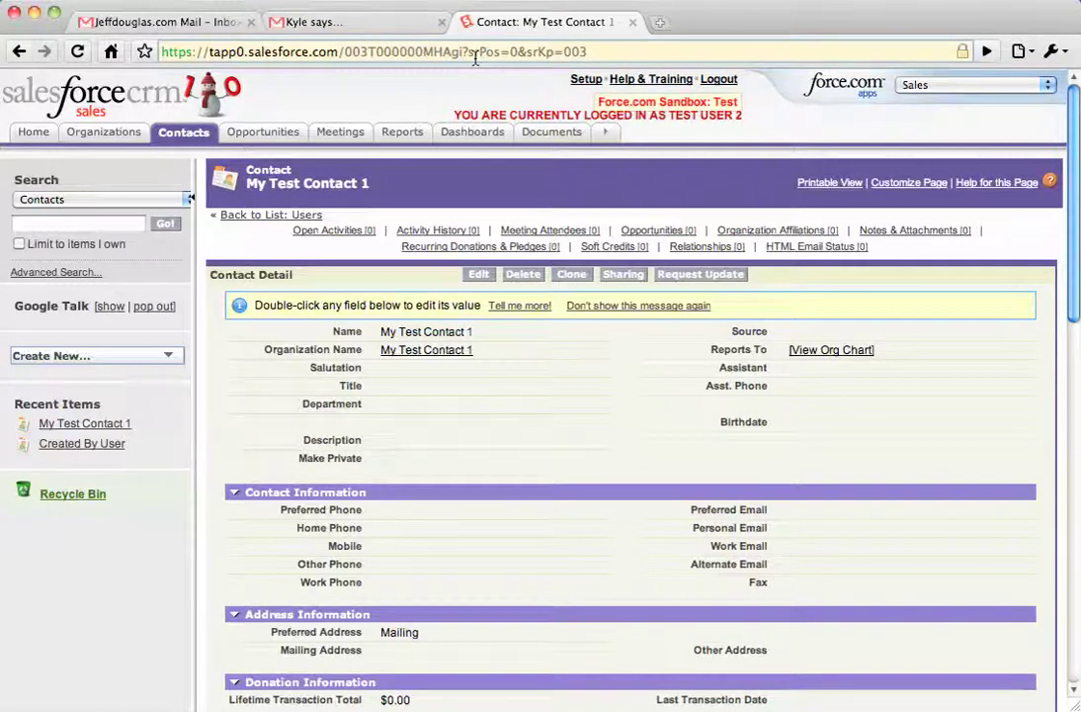
key("shift+Home")
key("super+c")
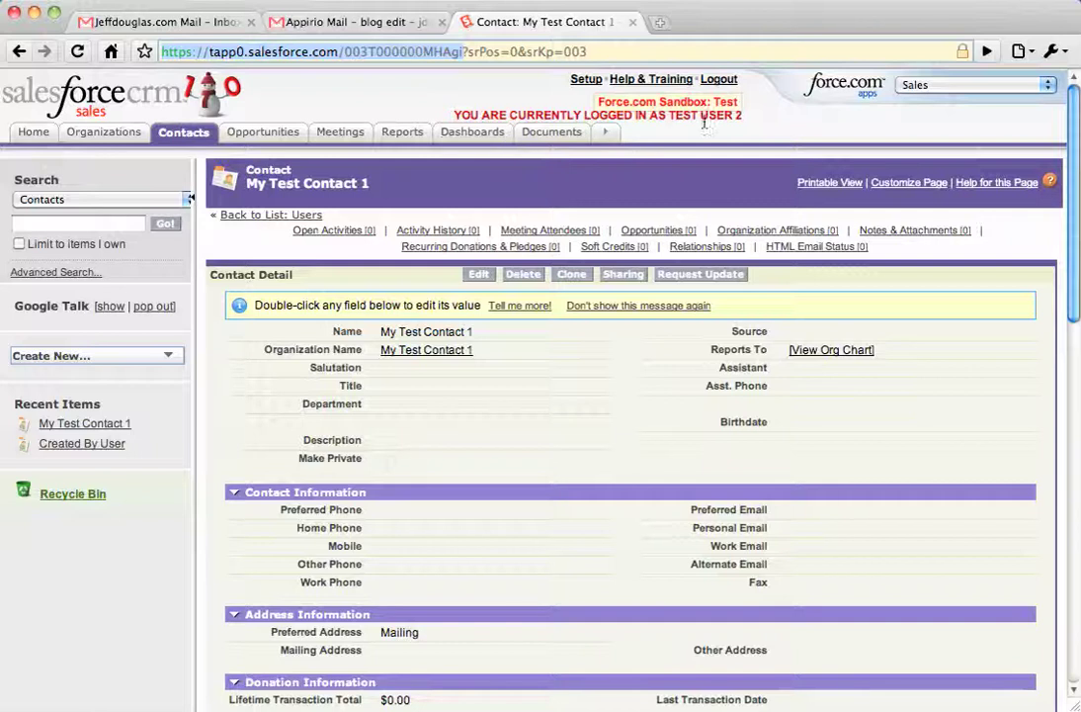
Step: Log back in as Test User and open the contact record from the copied web address
left_click(718, 79)
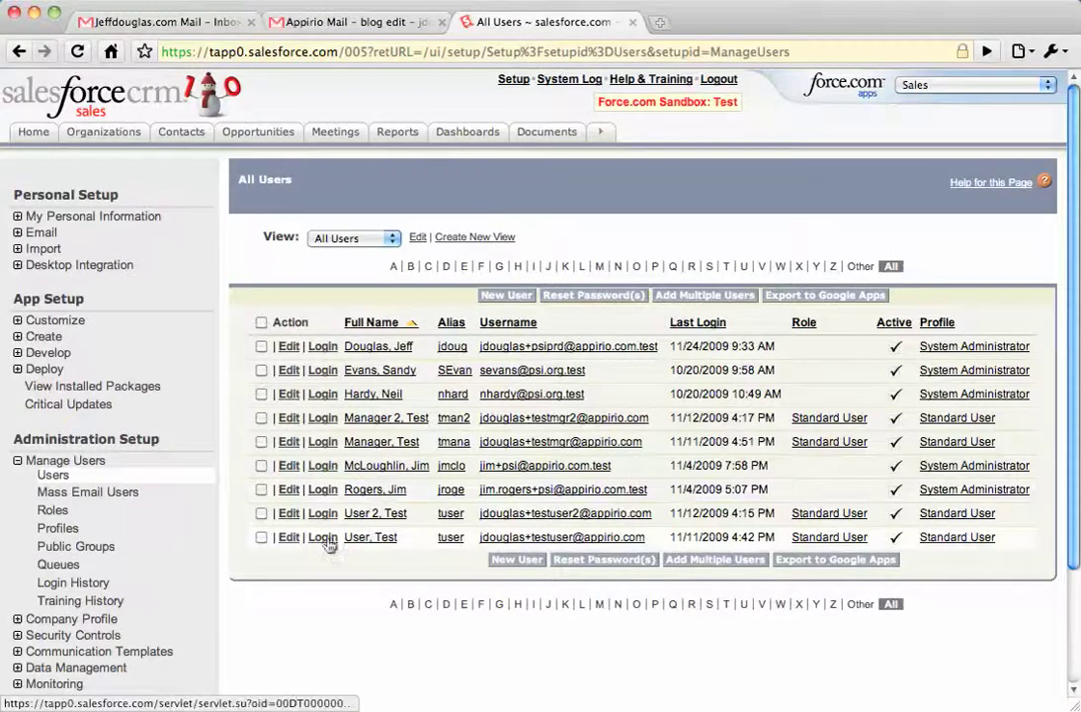
left_click(324, 537)
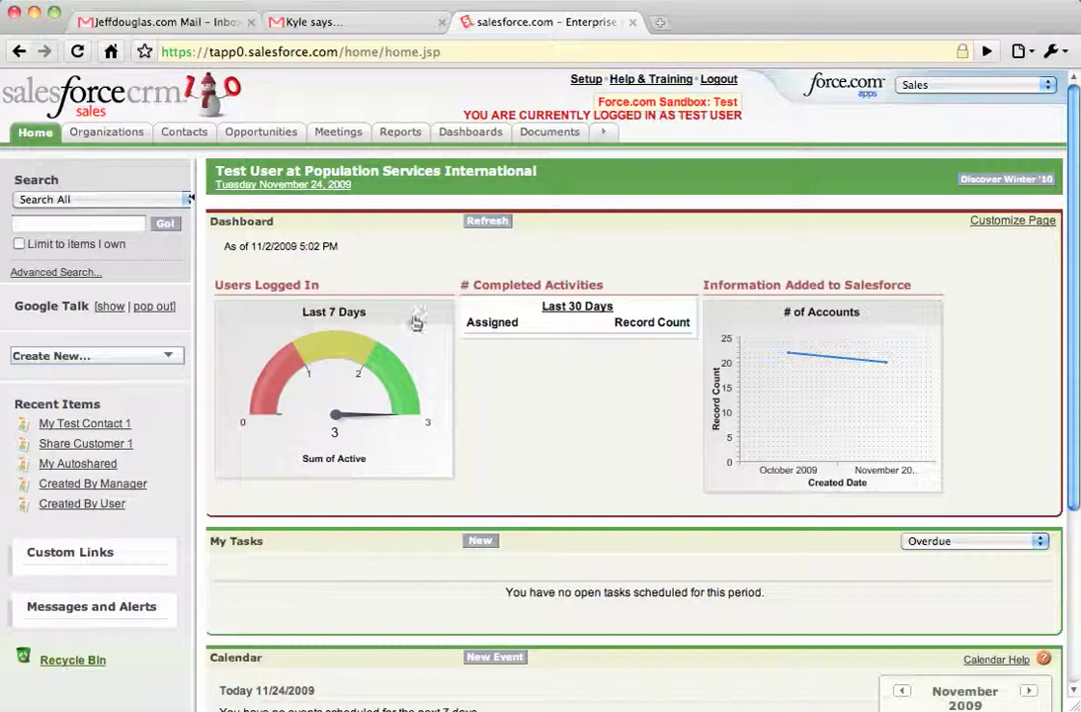
left_click(487, 57)
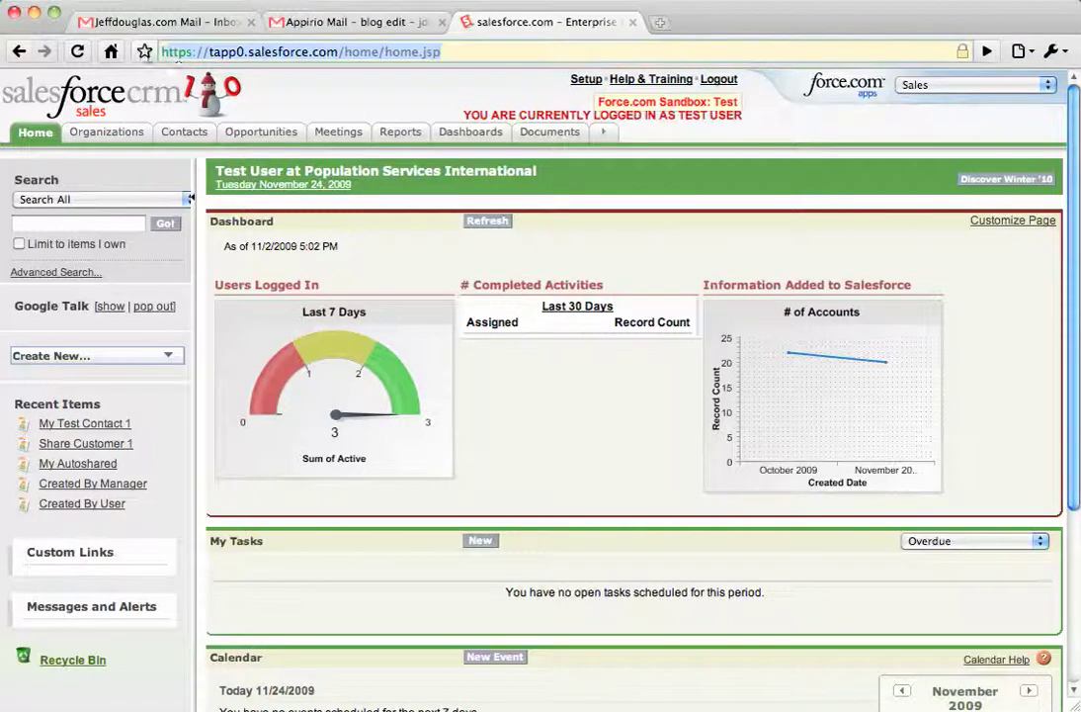
key("super+v")
key("Return")
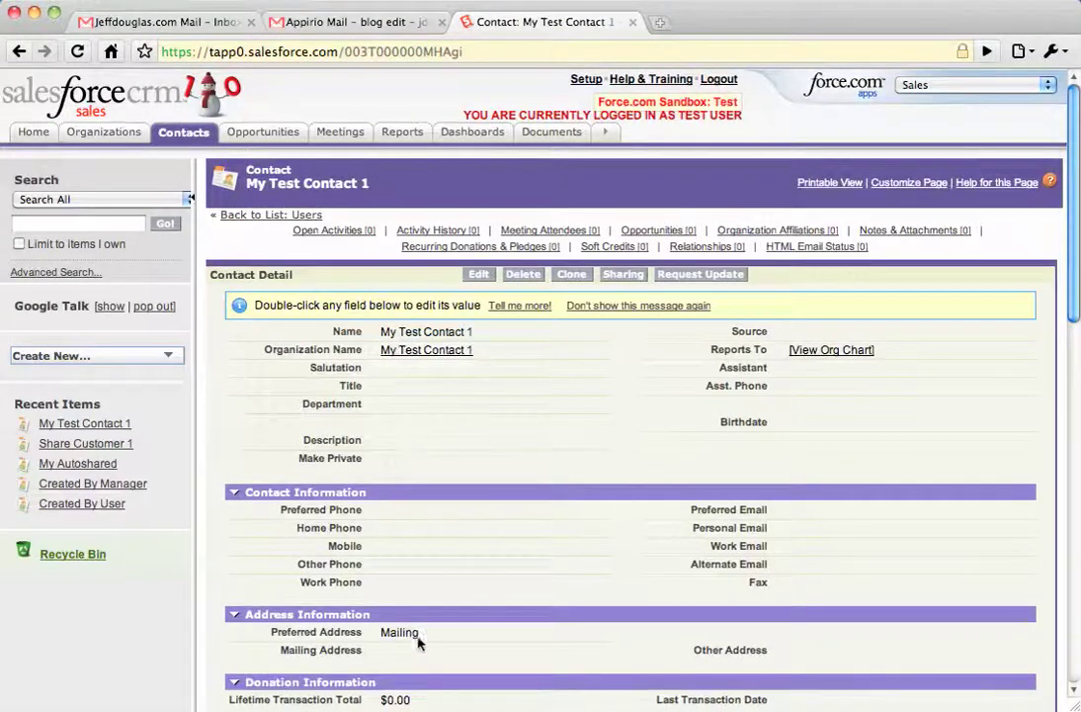
Step: Examine the All Internal Users entry in the contact's sharing details and return to the record
left_click(616, 277)
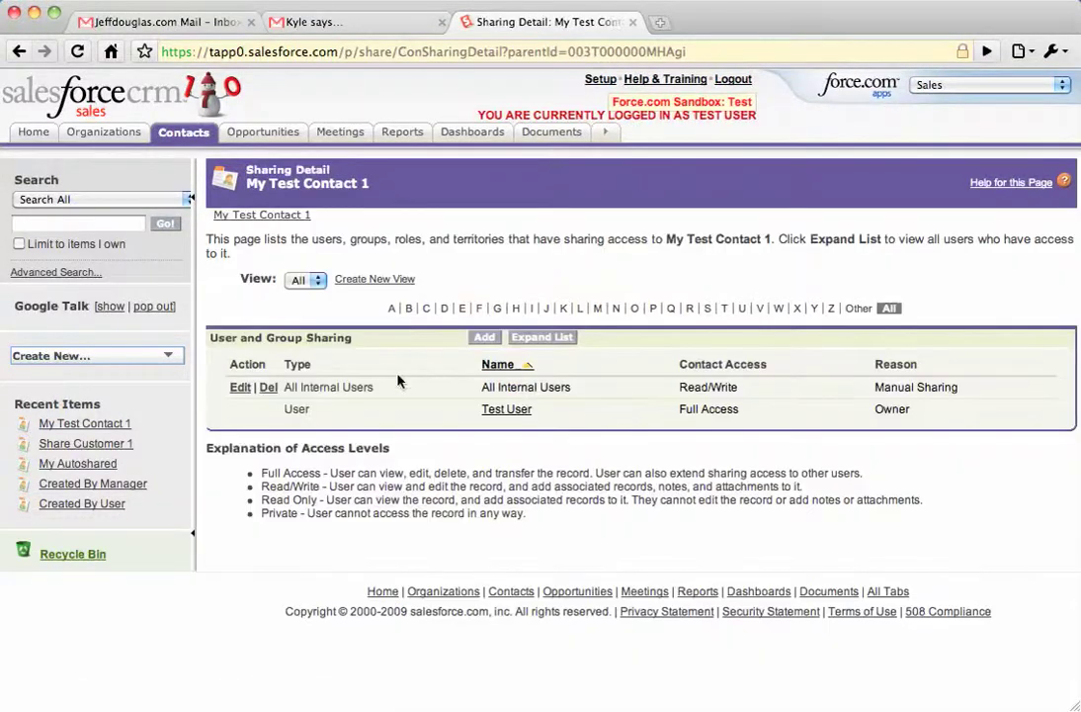
left_click_drag(393, 391, 323, 392)
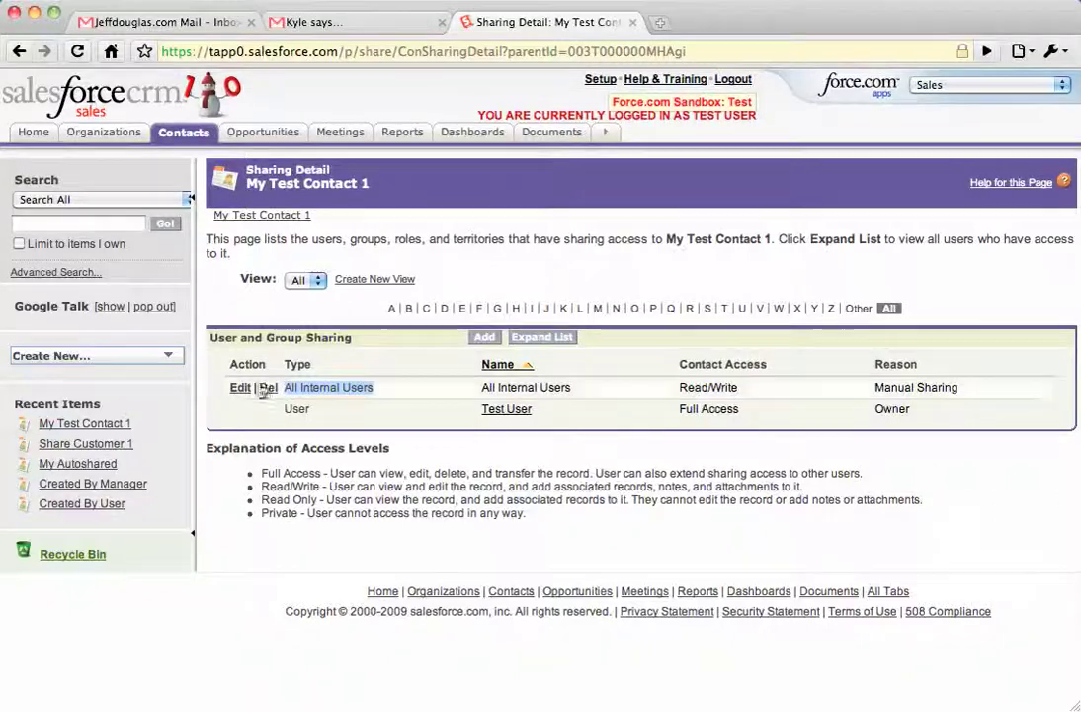
left_click(256, 217)
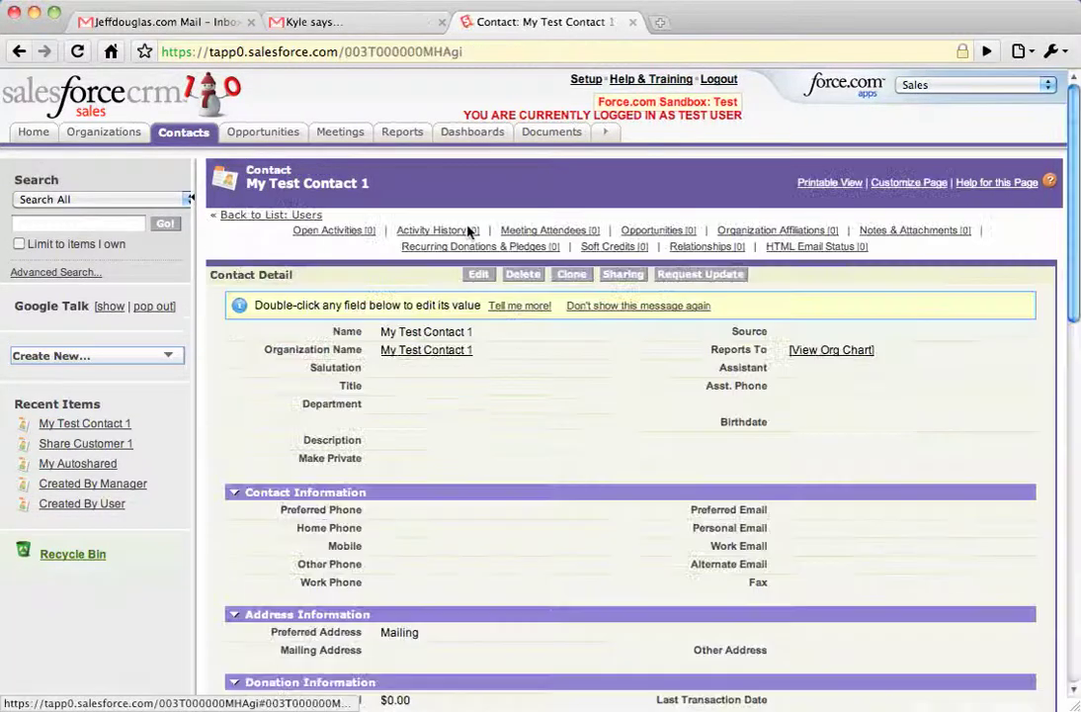
Step: Enable Make Private on My Test Contact 1 and save the record
mouse_move(438, 230)
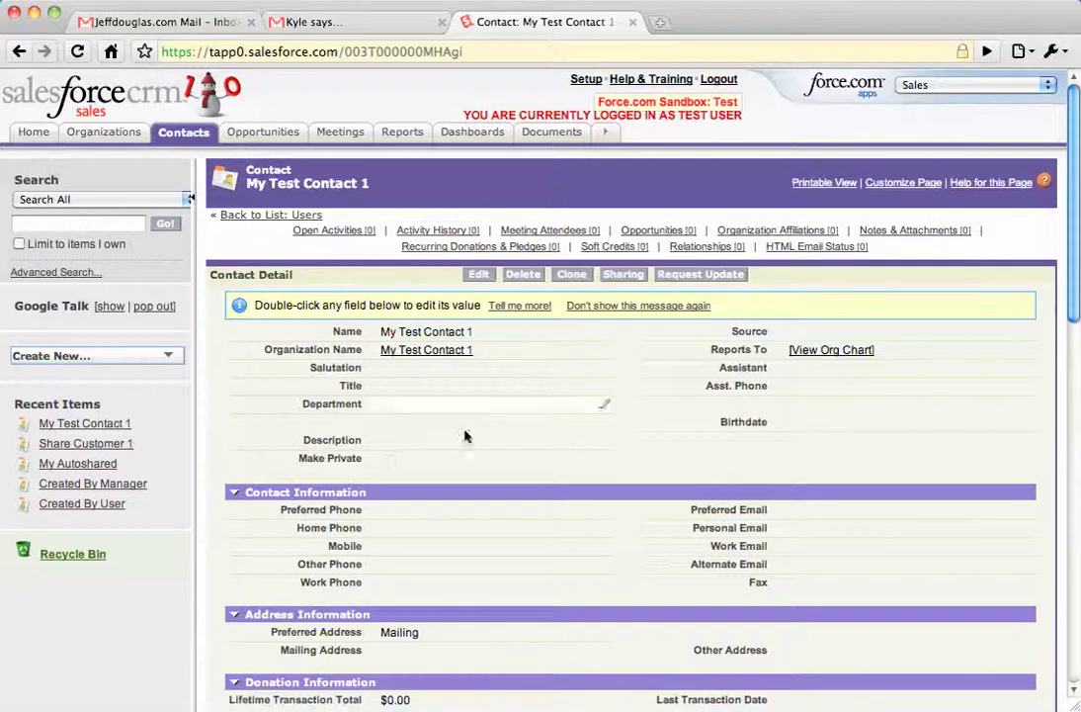
double_click(390, 464)
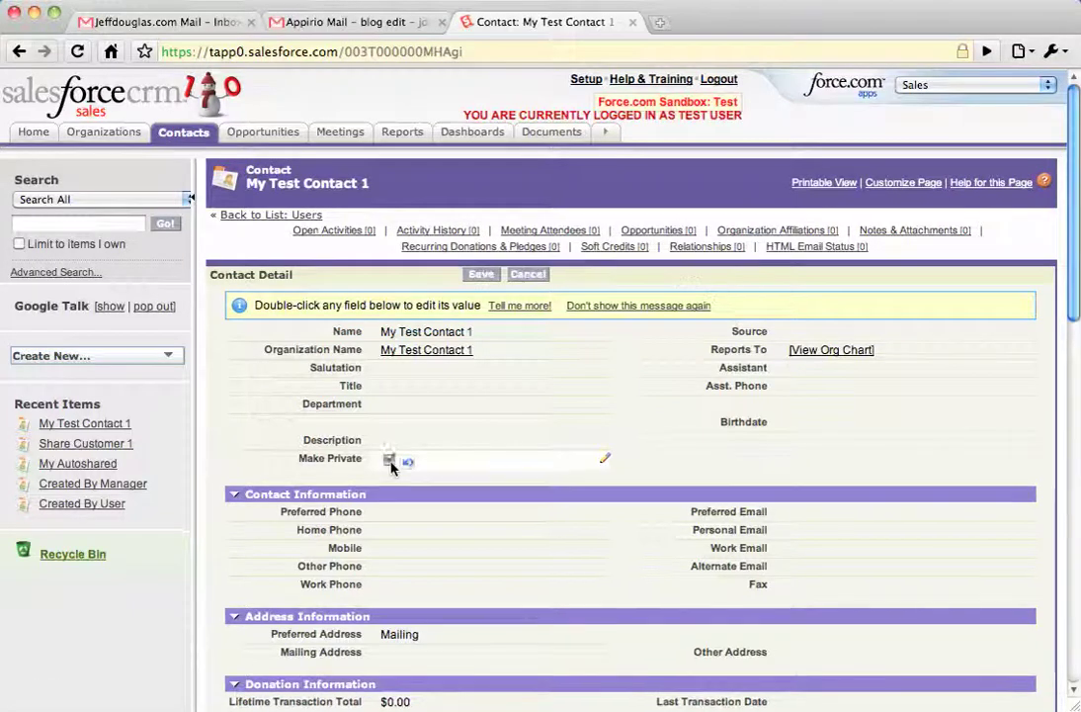
left_click(389, 461)
left_click(482, 274)
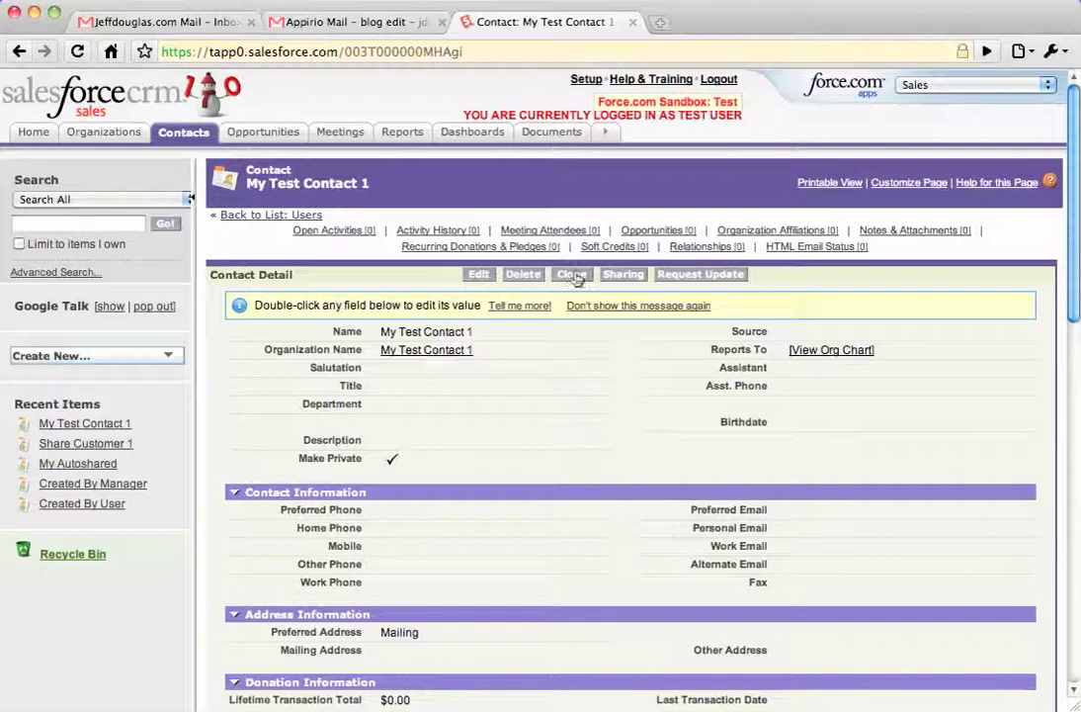
Step: Check which users and groups have sharing access to the private contact
left_click(621, 275)
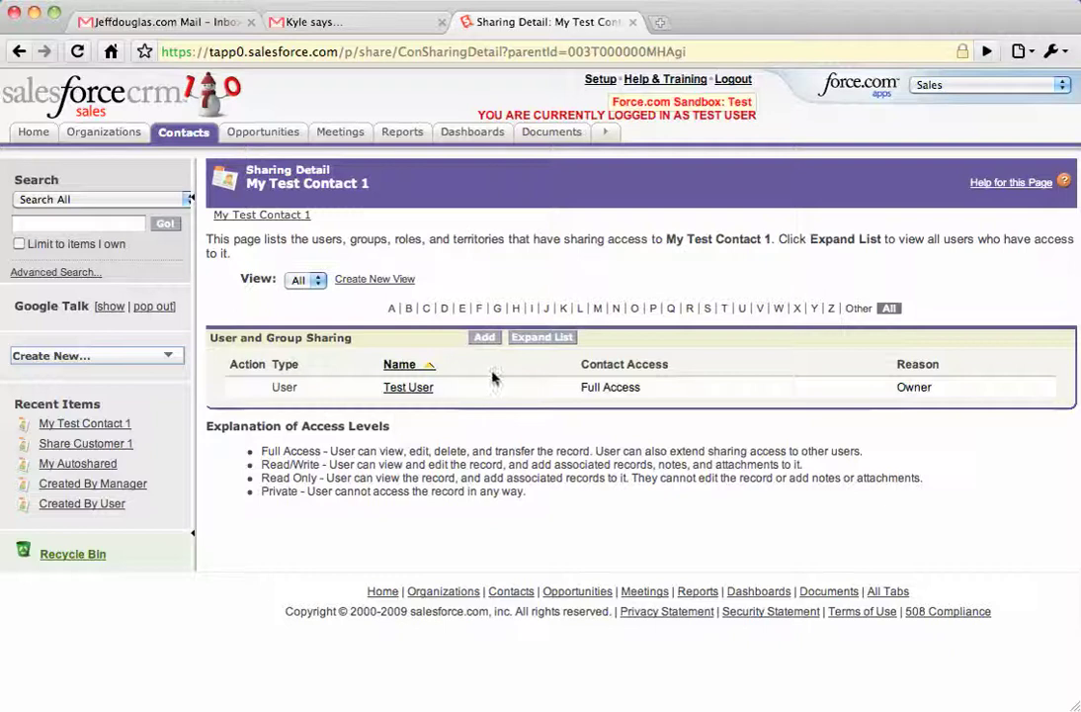
left_click(274, 216)
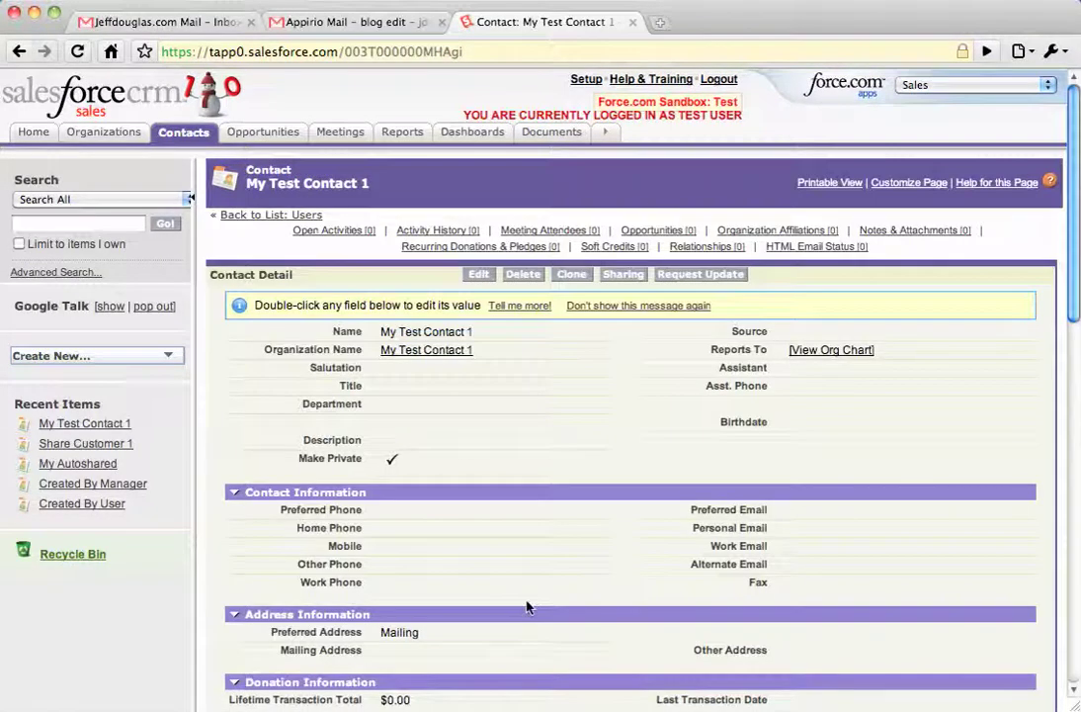
left_click(624, 275)
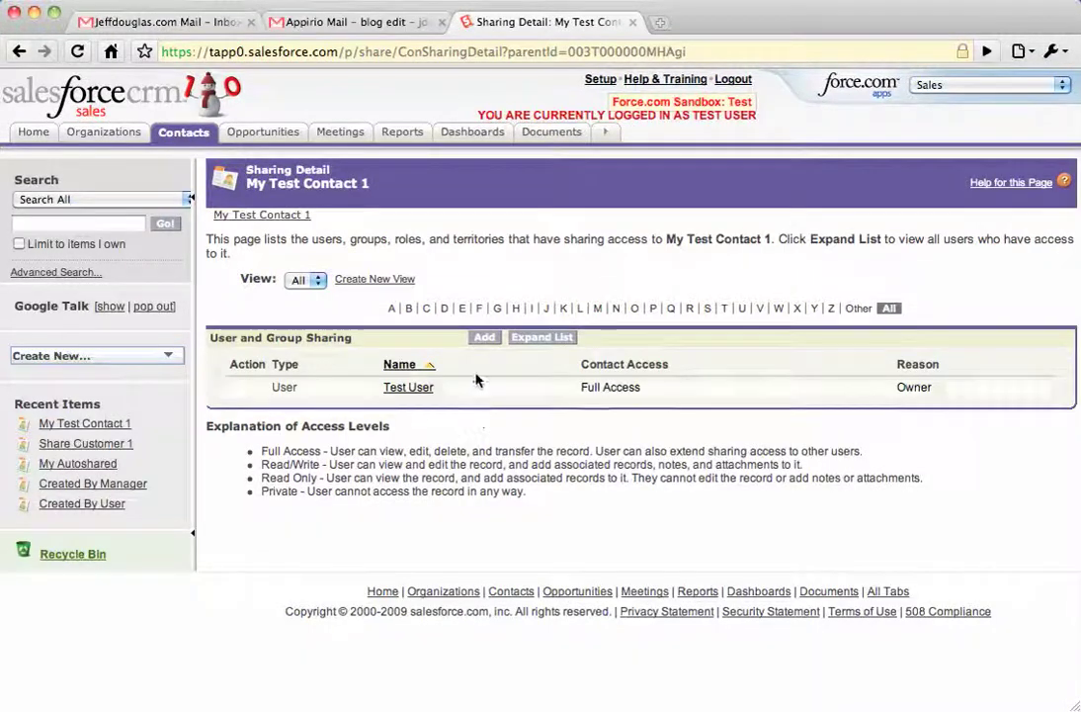
Step: Share My Test Contact 1 with the public group Media Group at Read/Write access, save, and return to the contact record
left_click(483, 339)
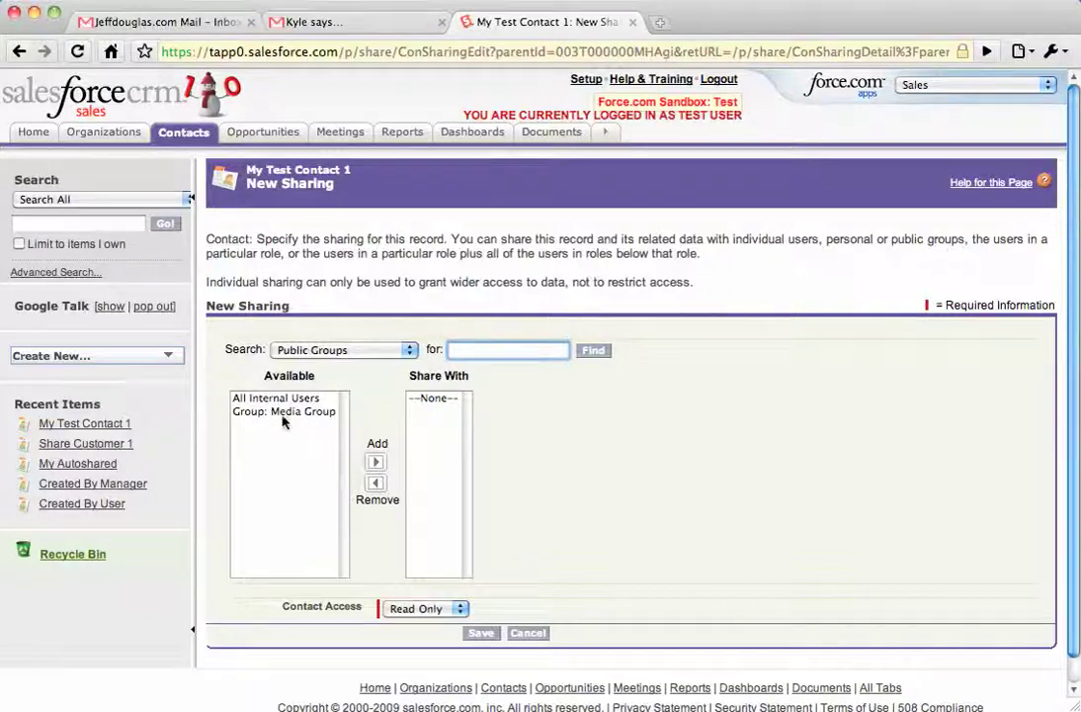
left_click(273, 411)
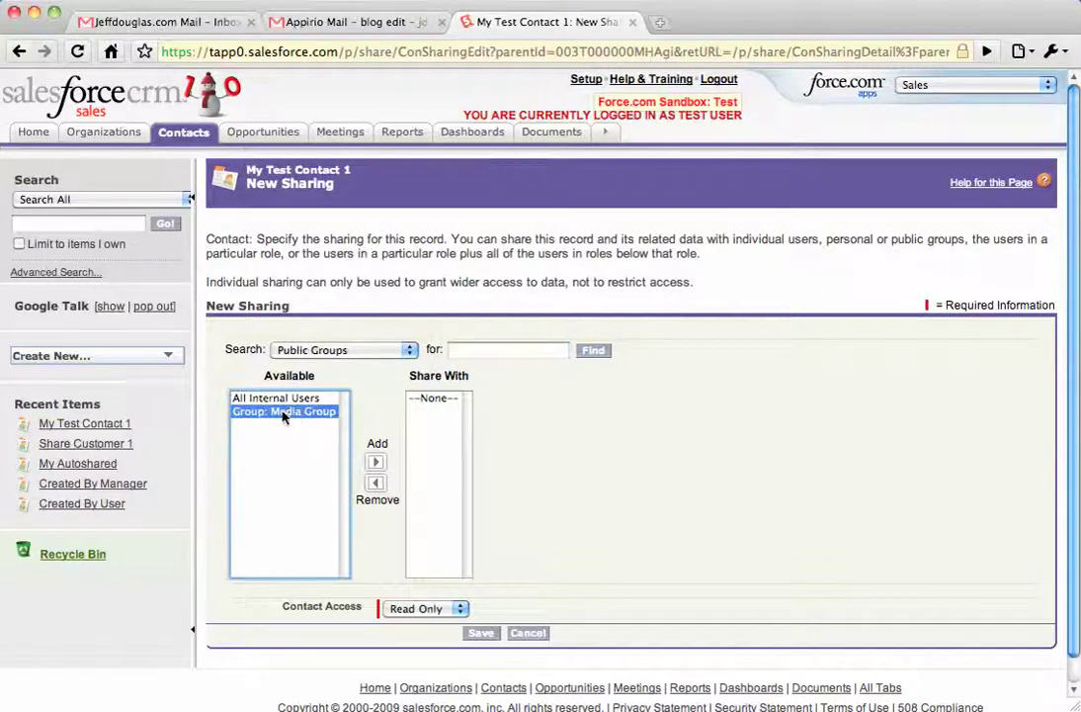
left_click(376, 463)
left_click(415, 608)
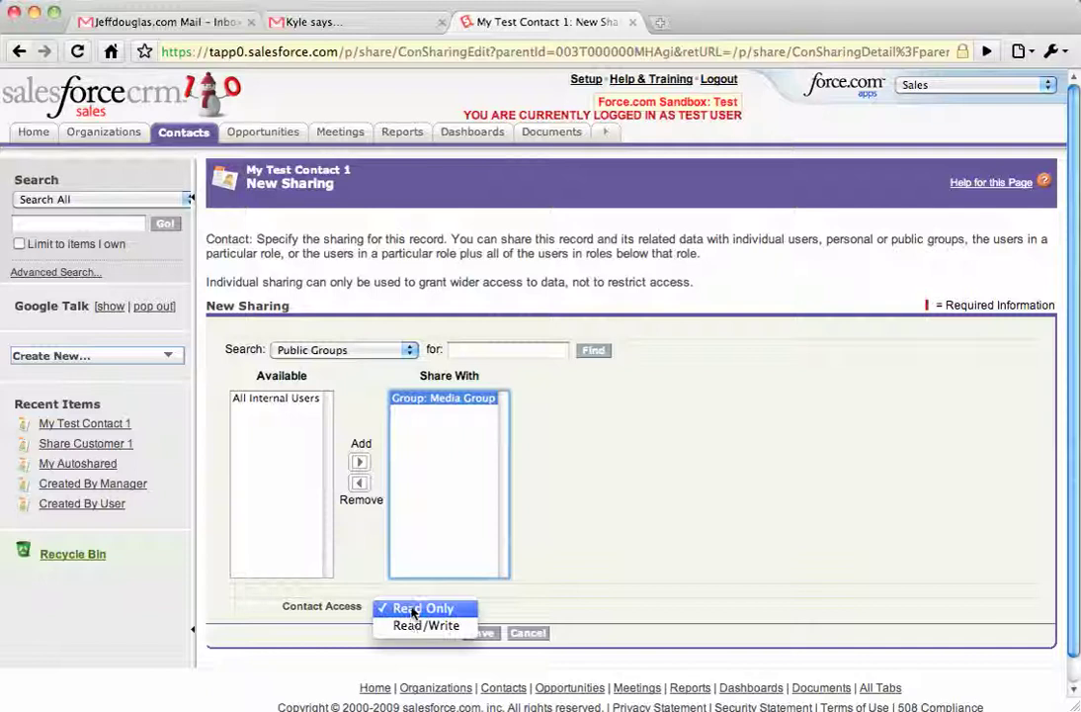
left_click(415, 624)
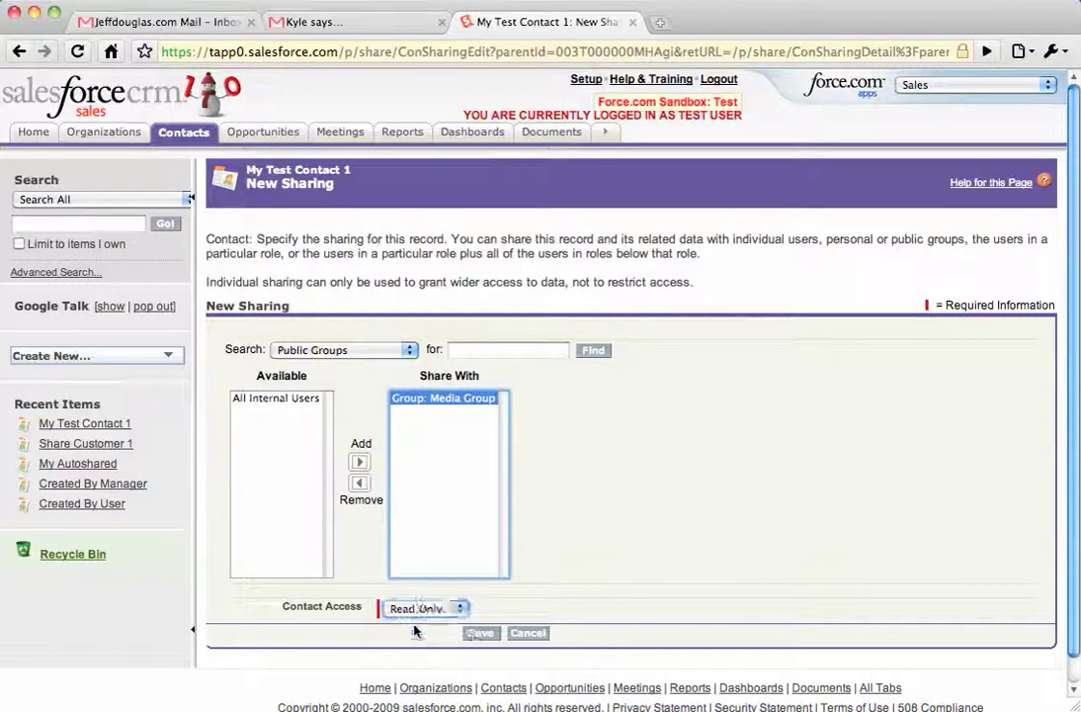
left_click(480, 634)
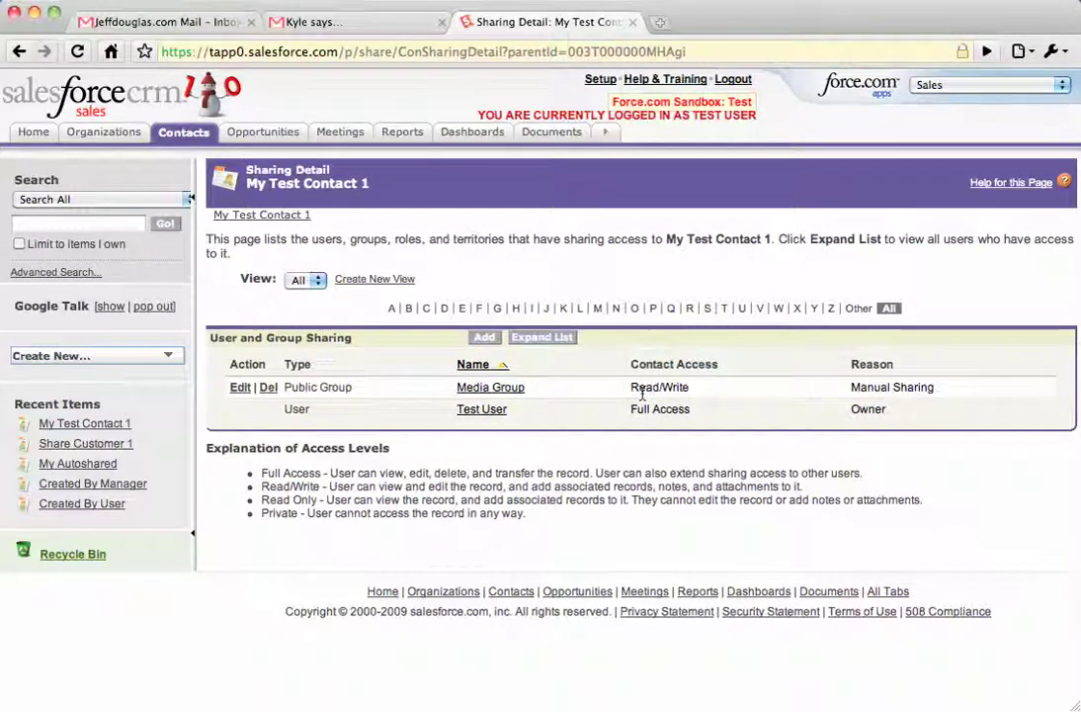
left_click(272, 215)
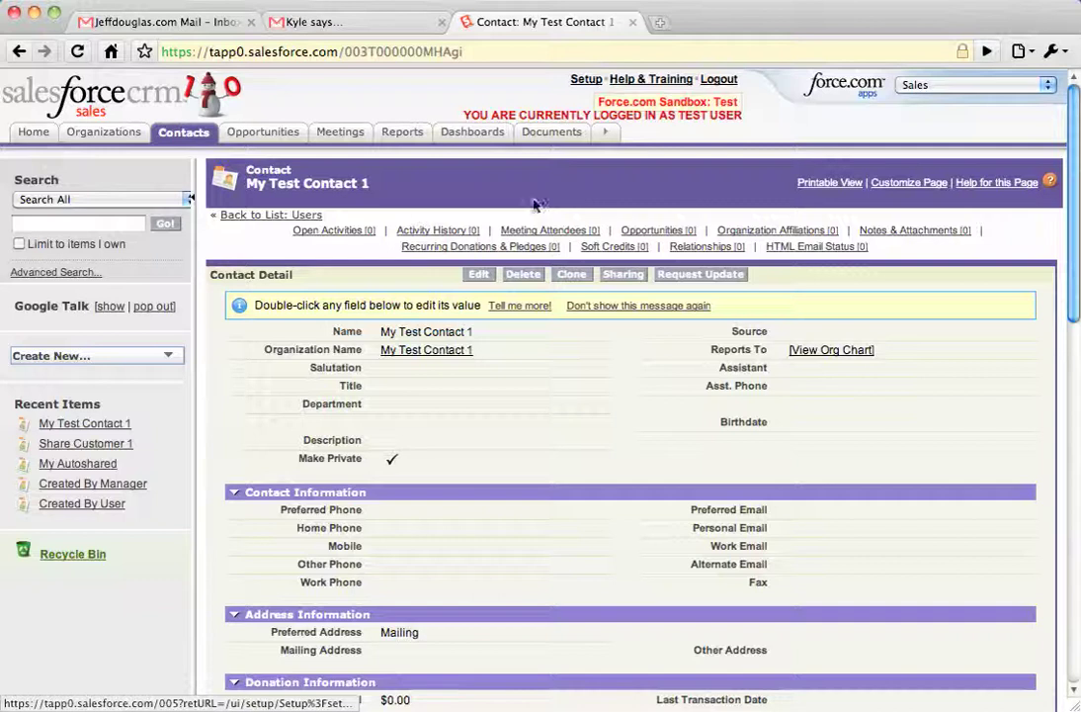
left_click(719, 79)
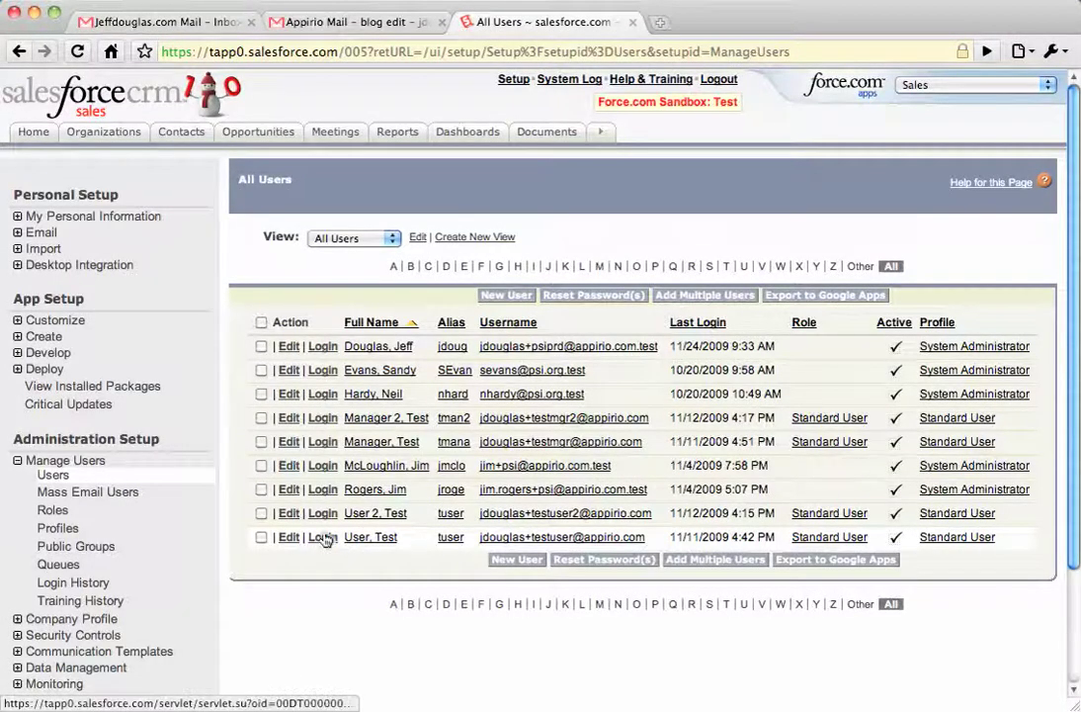
left_click(323, 443)
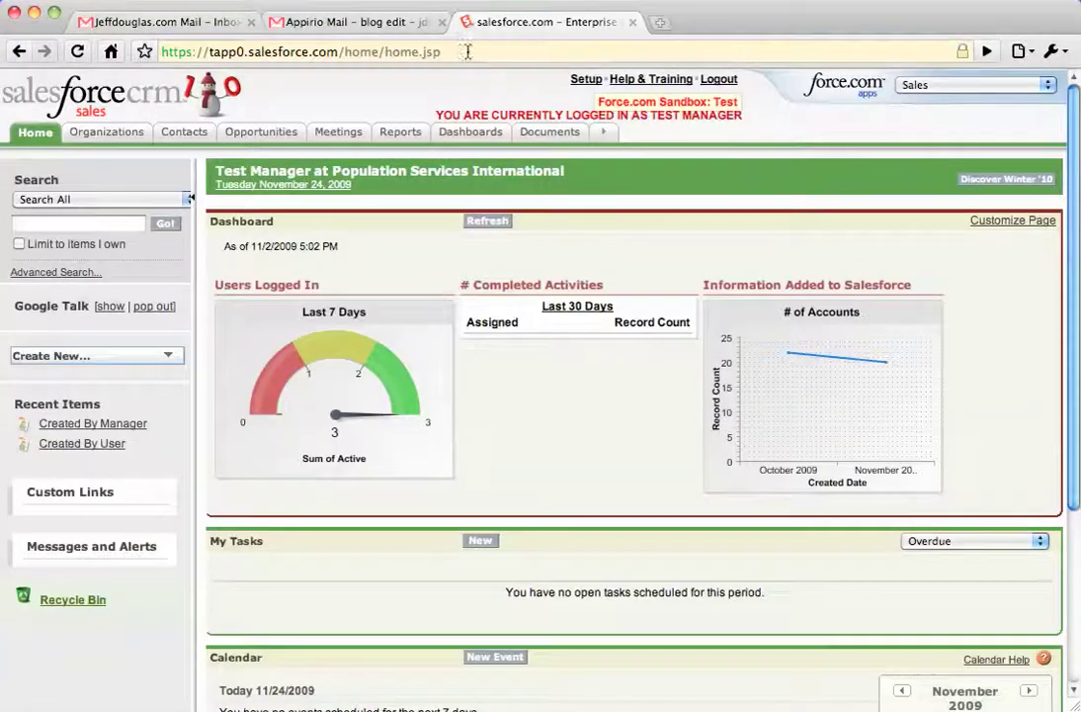
left_click_drag(445, 52, 158, 52)
type("https://tapp0.salesforce.com/003T000000MHAgi")
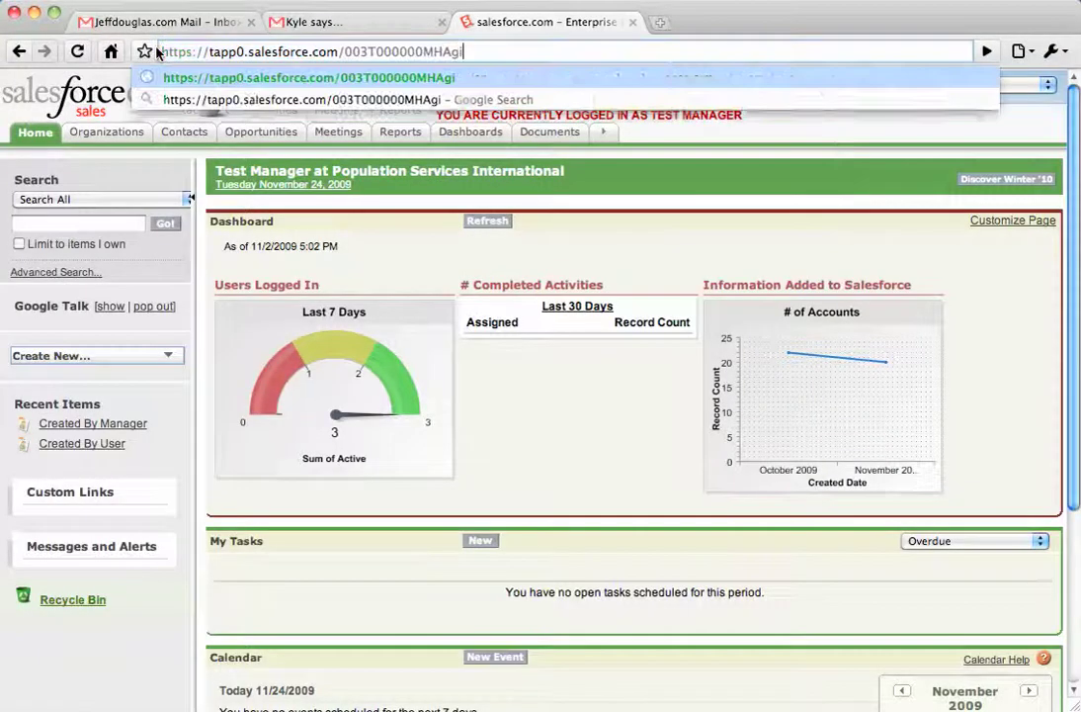
key("Return")
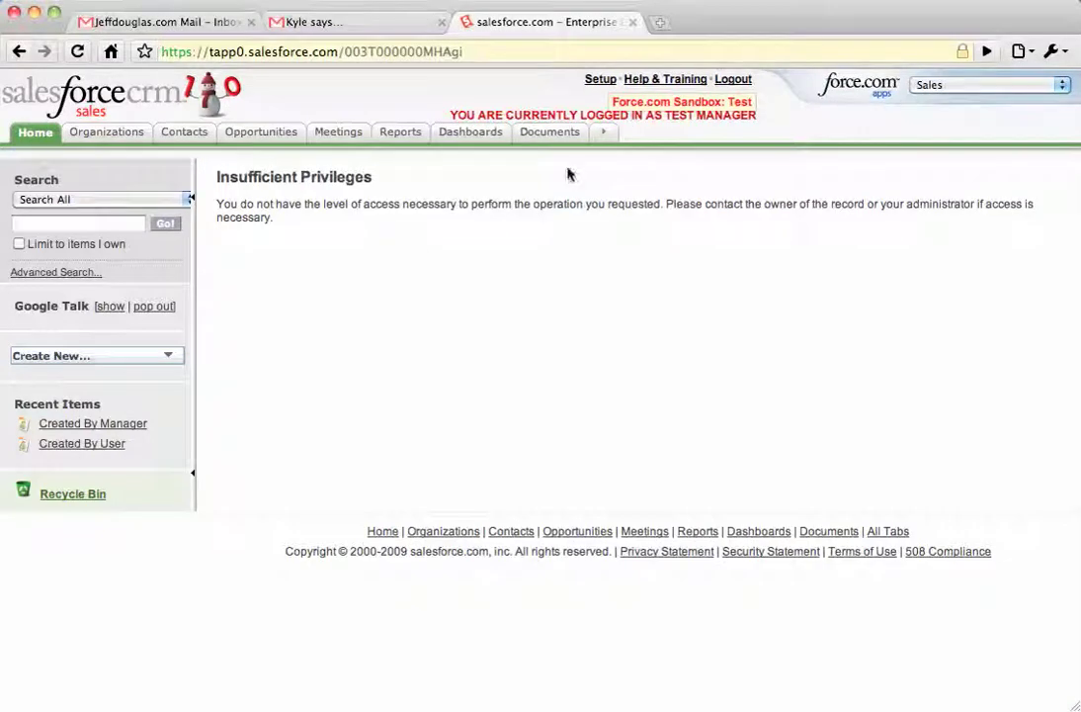
Step: Log out of the Test Manager session and check which users are members of the public group Media Group
left_click(733, 79)
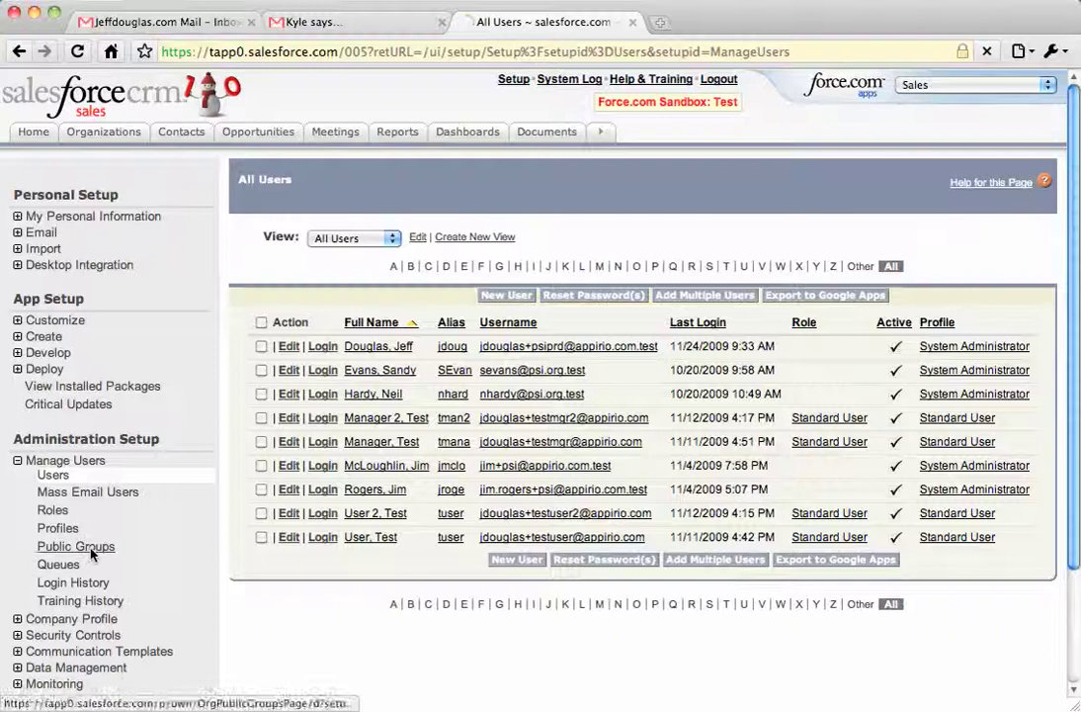
left_click(91, 550)
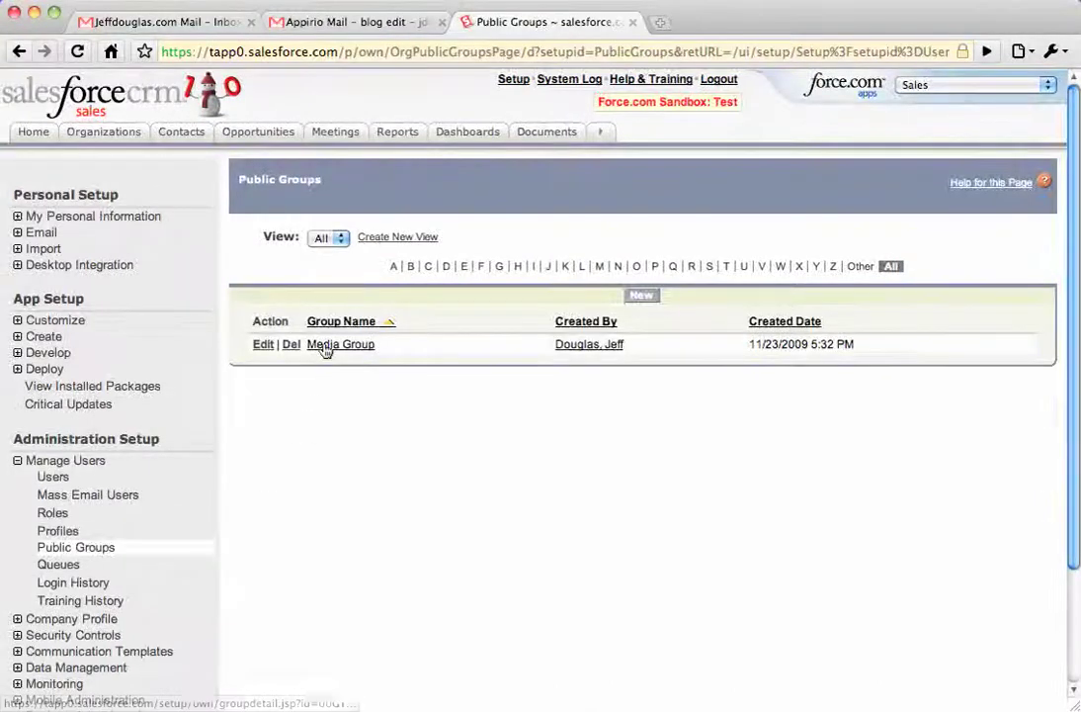
left_click(325, 348)
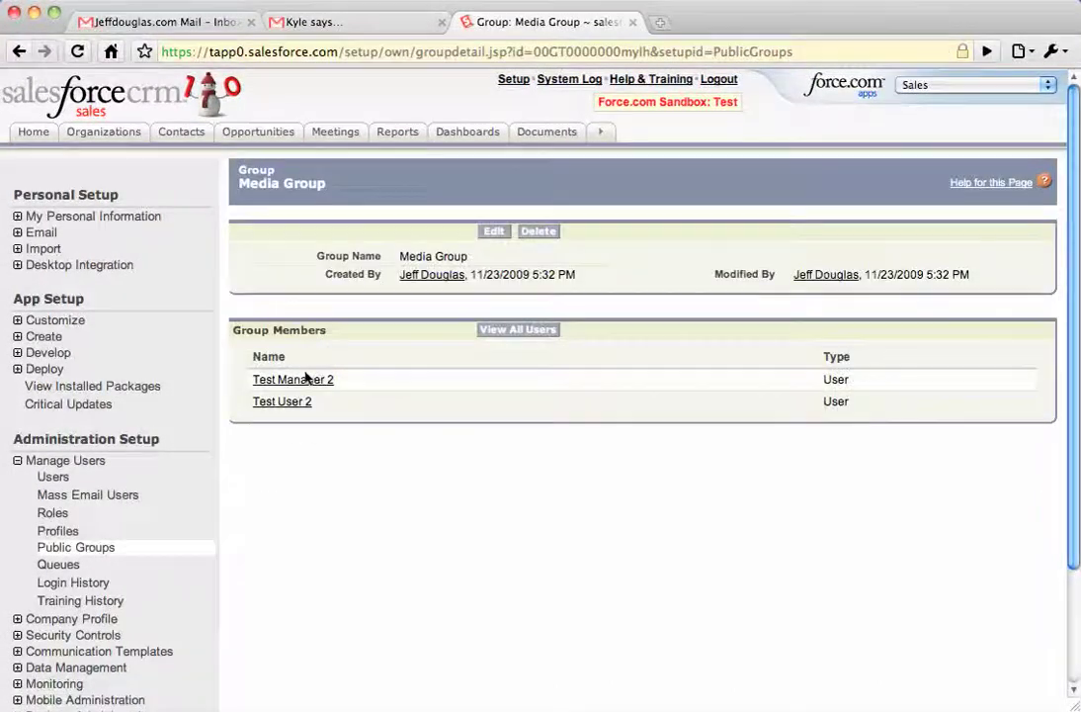
left_click(54, 477)
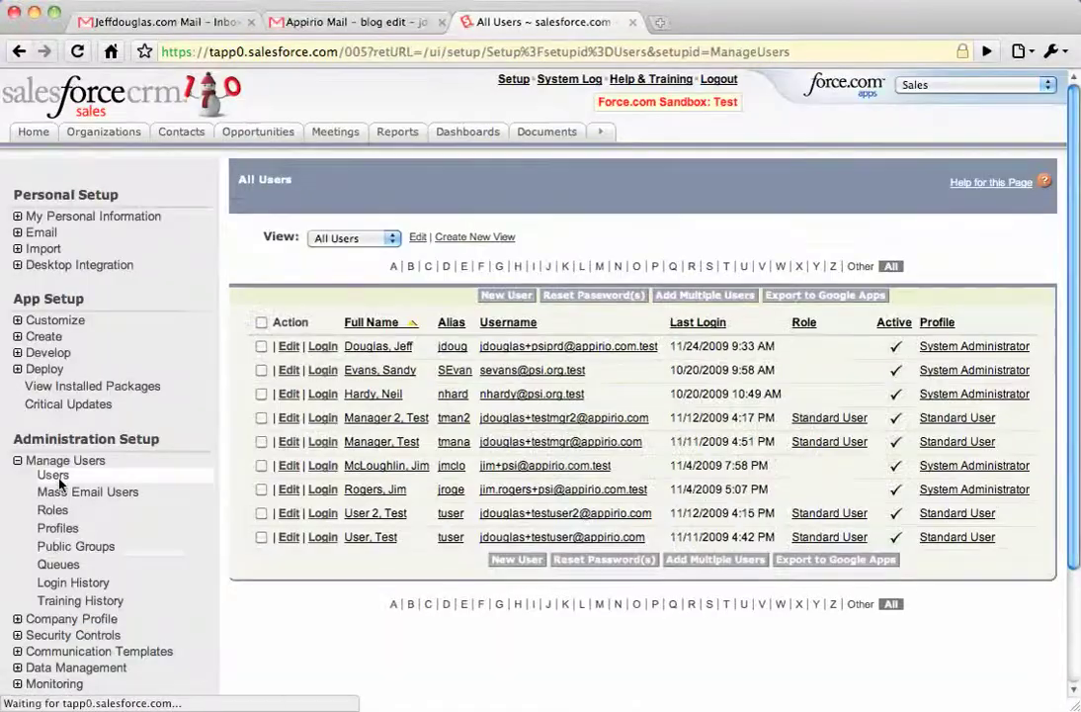
left_click(322, 513)
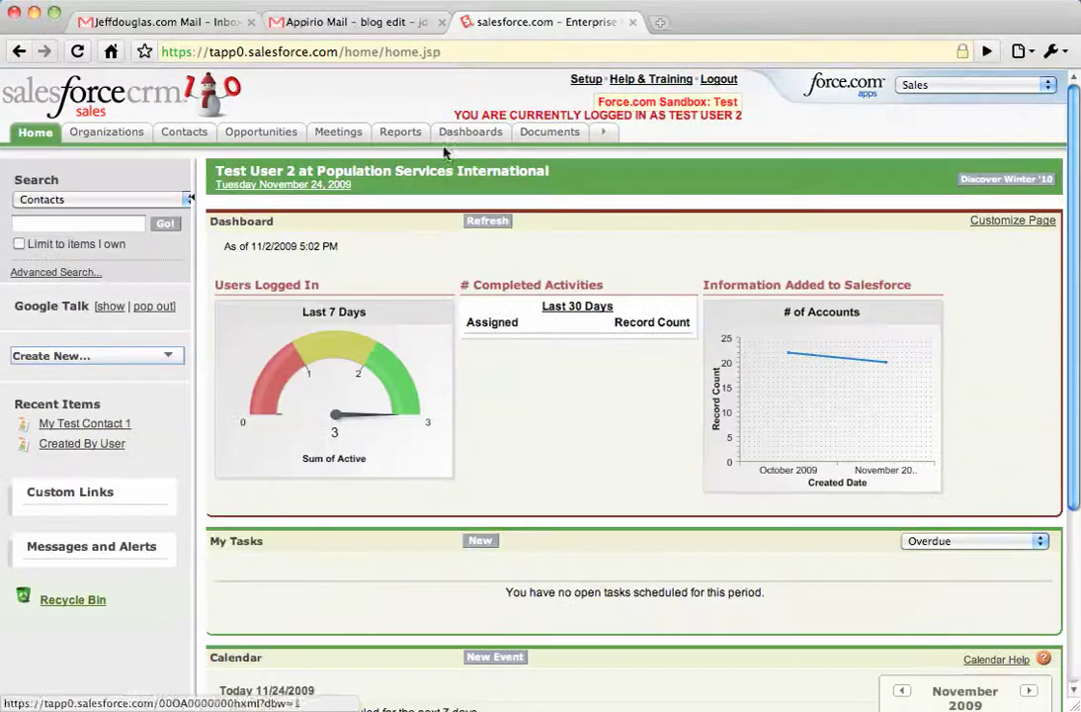
left_click(425, 54)
type("https://tapp0.salesforce.com/003T000000MHAgi")
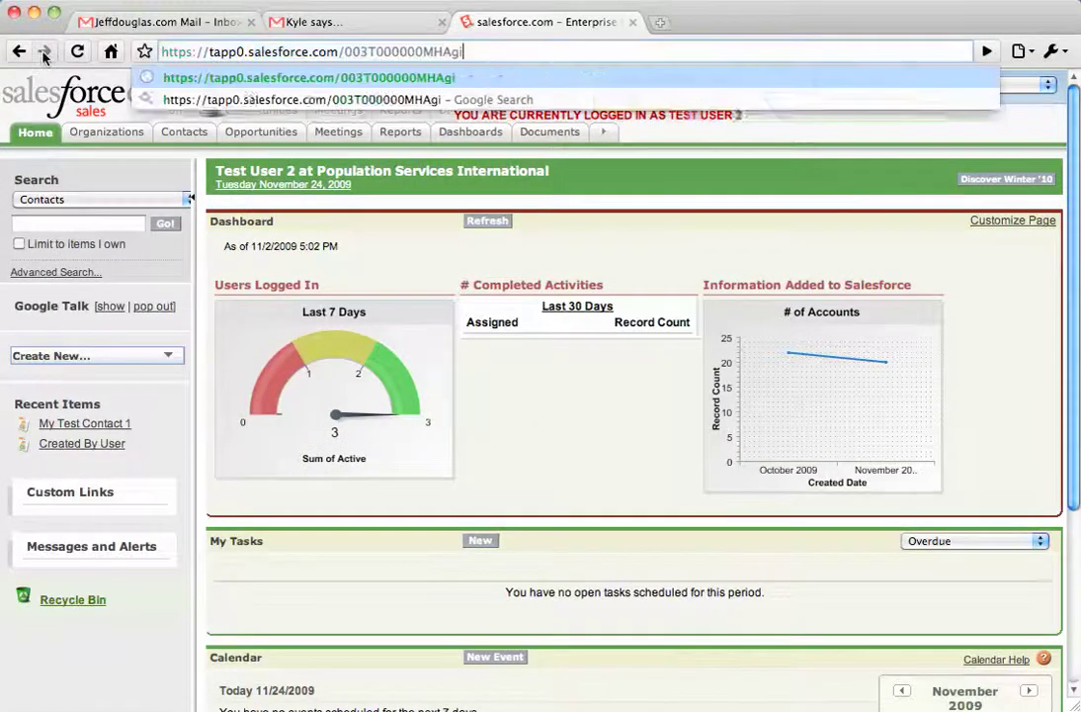
key("Return")
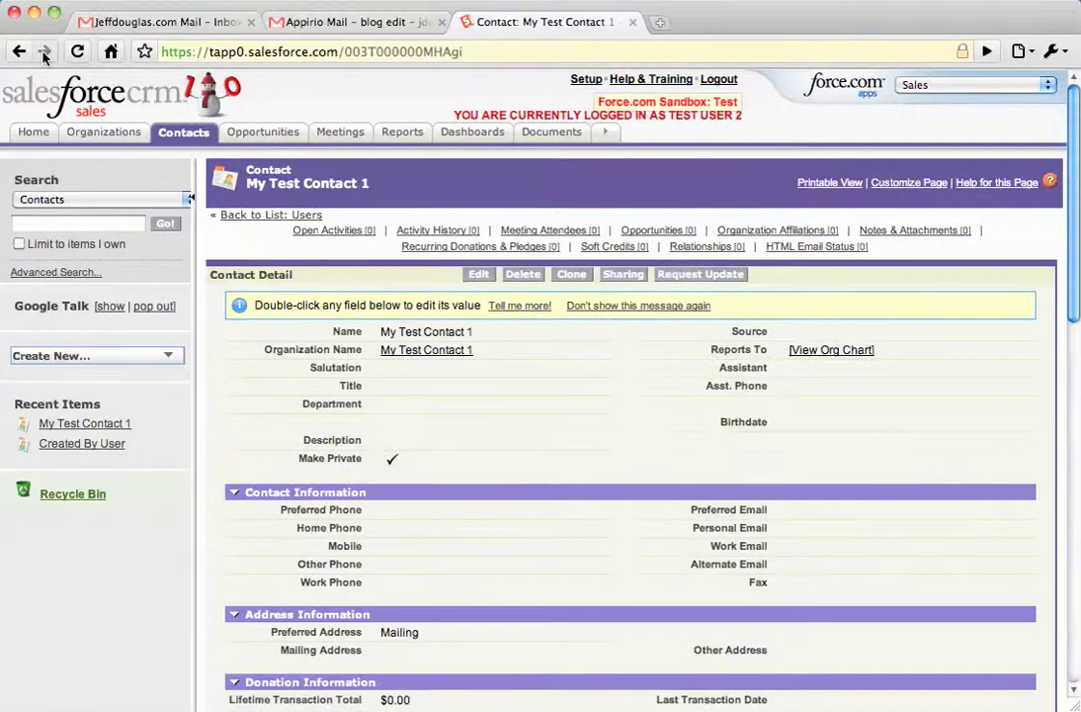